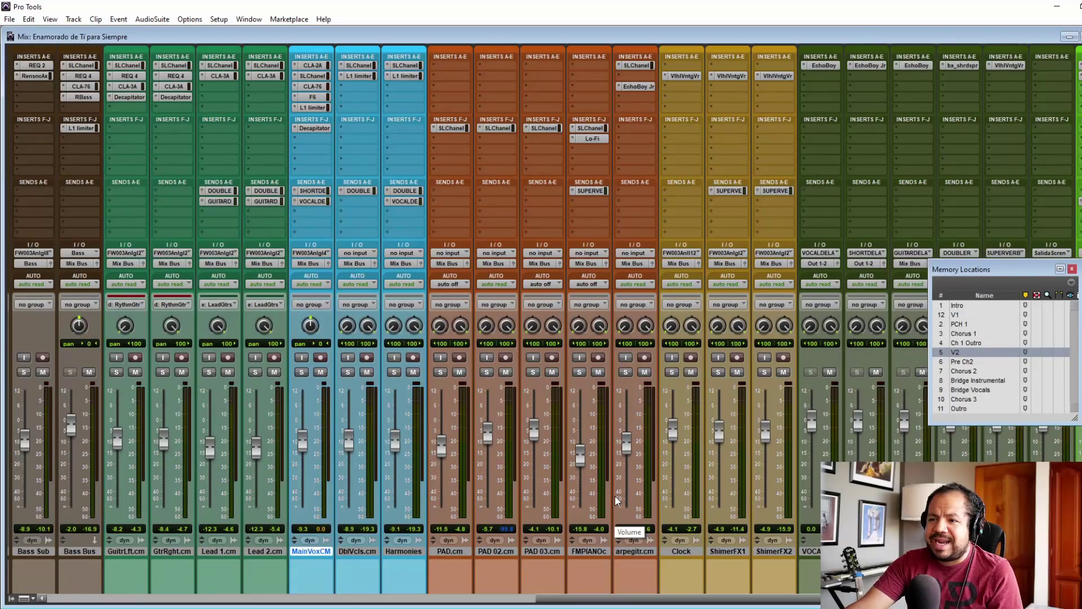
# Scroll the Mix window left to show the bass tracks and try selecting the vocal tracks
pyautogui.hscroll(-3, 622, 603)
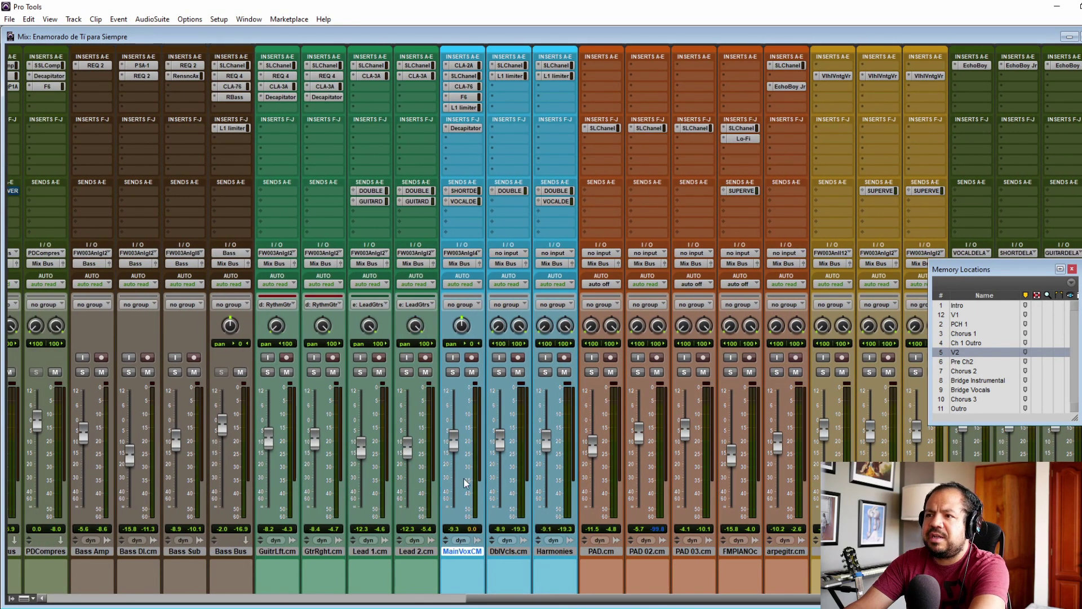
pyautogui.keyDown('shift'); pyautogui.click(550, 554); pyautogui.keyUp('shift')
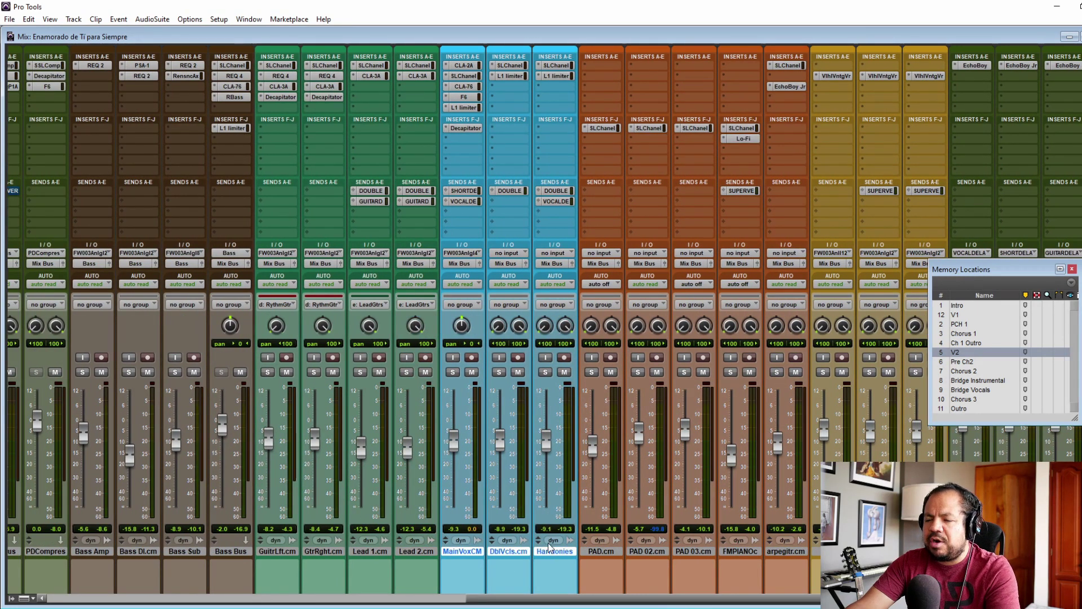
pyautogui.keyDown('ctrl'); pyautogui.click(550, 553); pyautogui.keyUp('ctrl')
pyautogui.keyDown('ctrl'); pyautogui.click(506, 554); pyautogui.keyUp('ctrl')
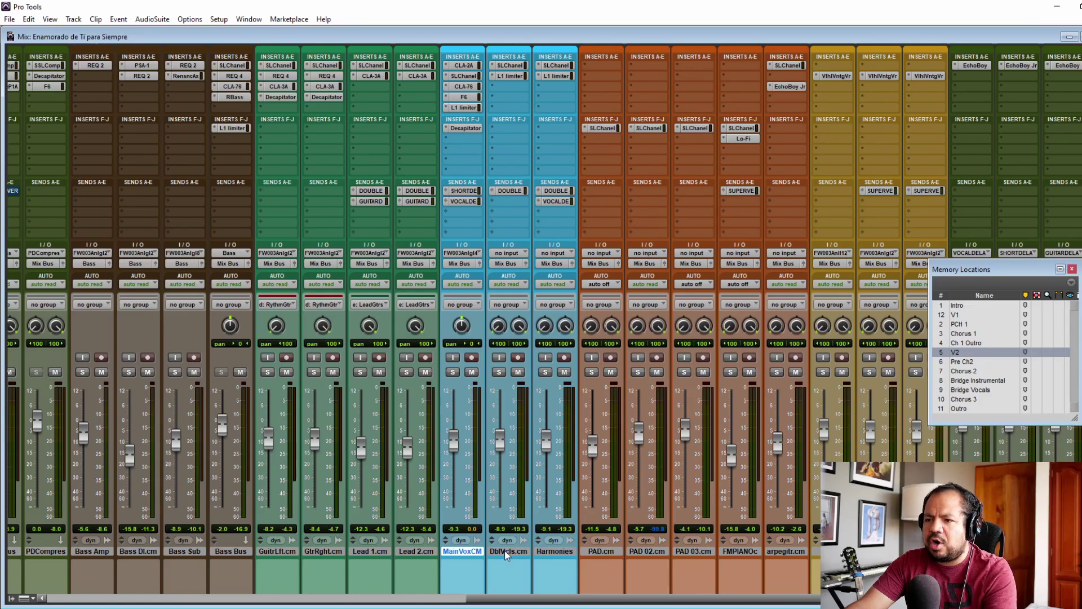
pyautogui.hotkey('ctrl', ';')
pyautogui.hotkey('ctrl', ';')
pyautogui.hotkey('ctrl', 'p')
pyautogui.hotkey('ctrl', 'p')
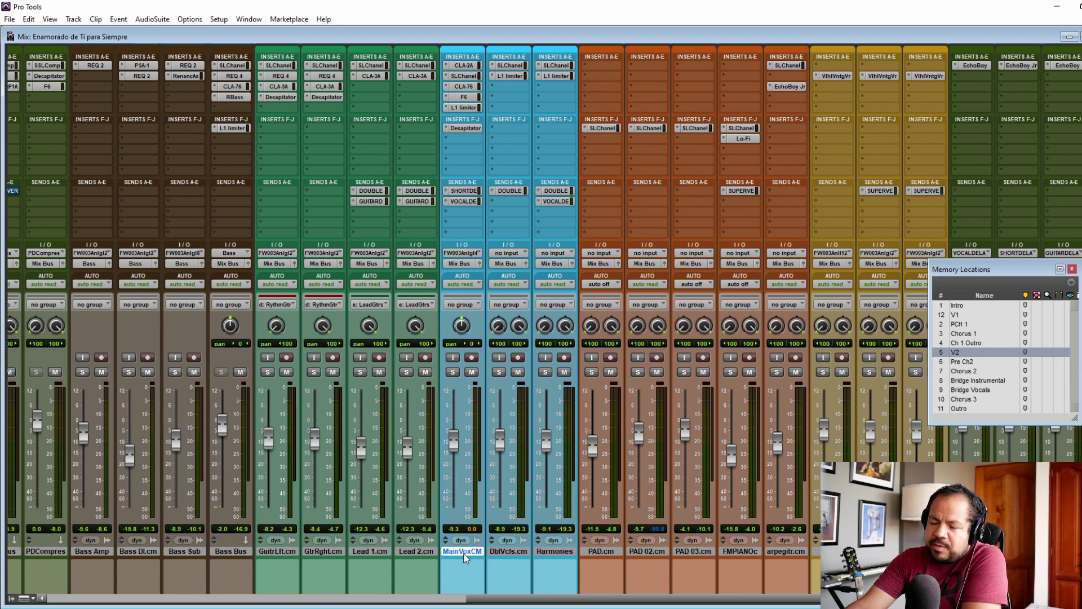
# Narrow the selection to only the MainVoxCM track and start playback of the song
pyautogui.moveTo(507, 551); pyautogui.dragTo(546, 552)
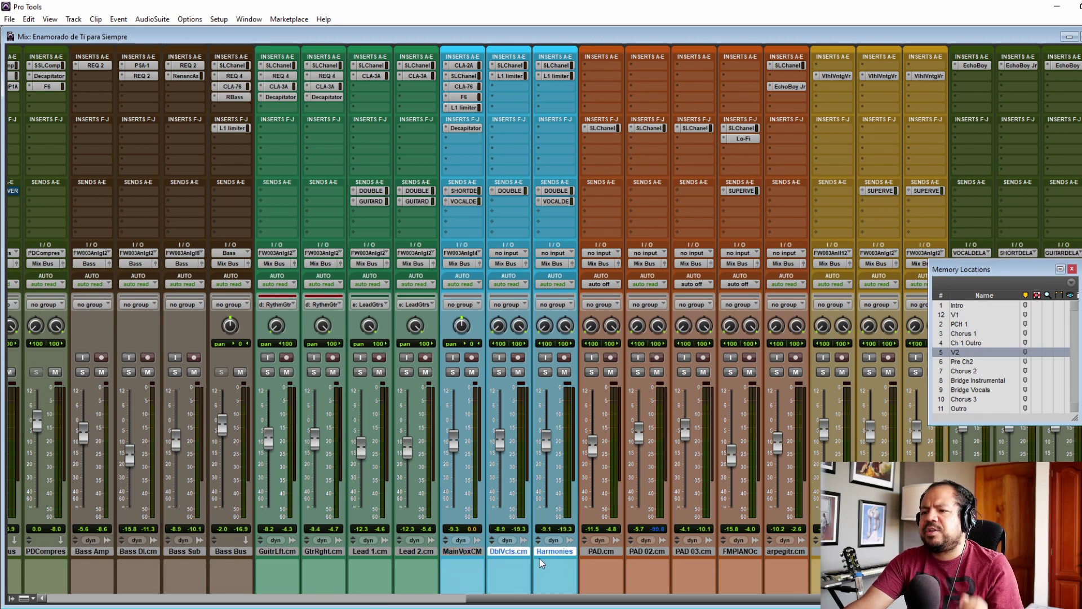
pyautogui.keyDown('ctrl'); pyautogui.click(509, 552); pyautogui.keyUp('ctrl')
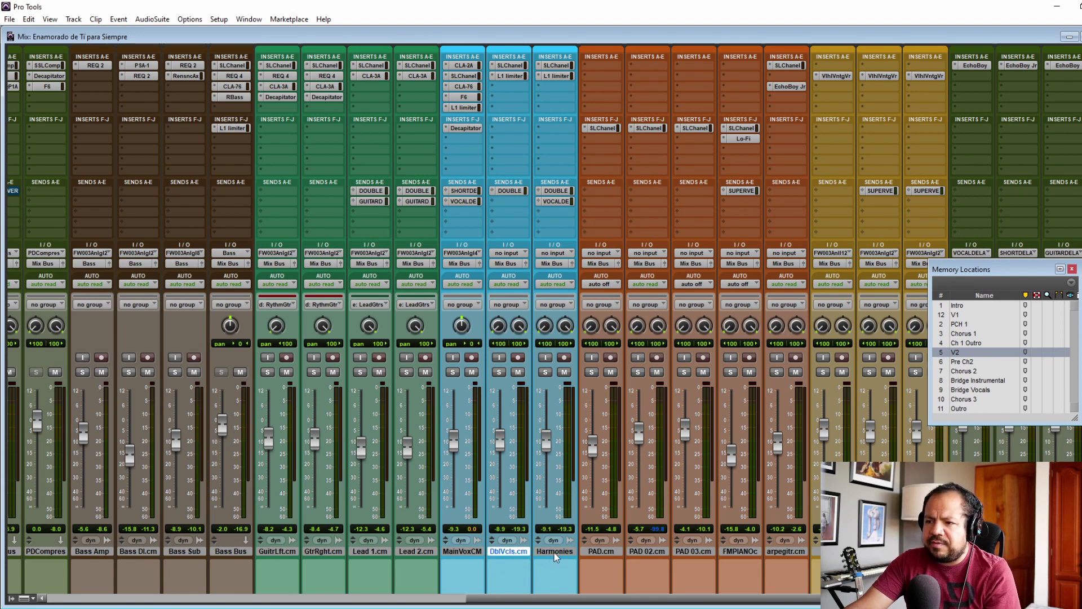
pyautogui.click(504, 551)
pyautogui.click(474, 552)
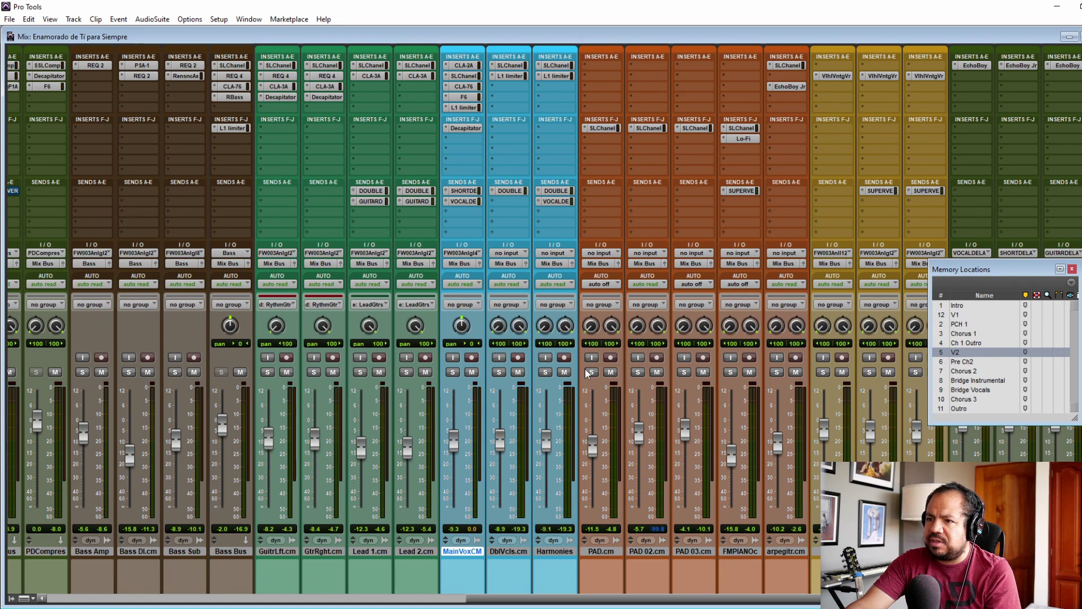
pyautogui.press('space')
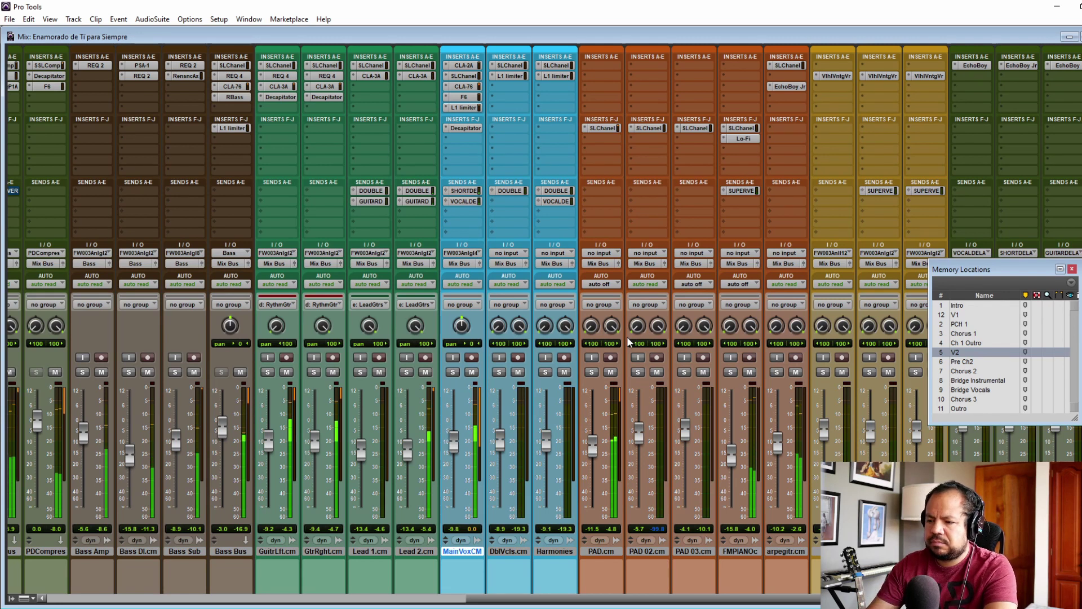
# Solo the MainVoxCM track
pyautogui.click(453, 372)
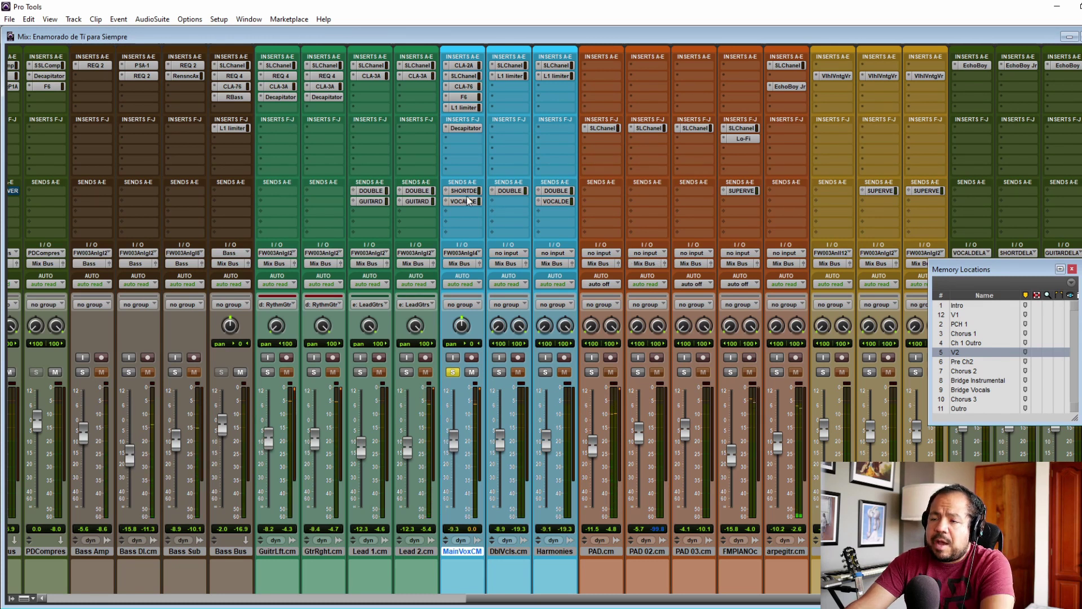
pyautogui.moveTo(463, 191); pyautogui.dragTo(463, 202)
pyautogui.moveTo(464, 69); pyautogui.dragTo(463, 130)
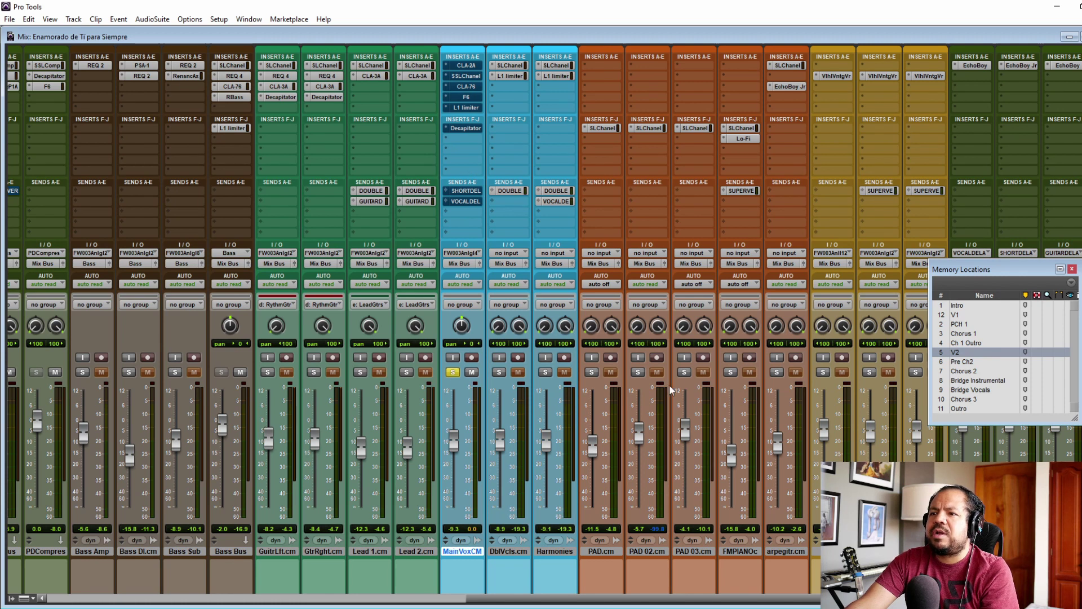
pyautogui.click(467, 196)
pyautogui.click(467, 195)
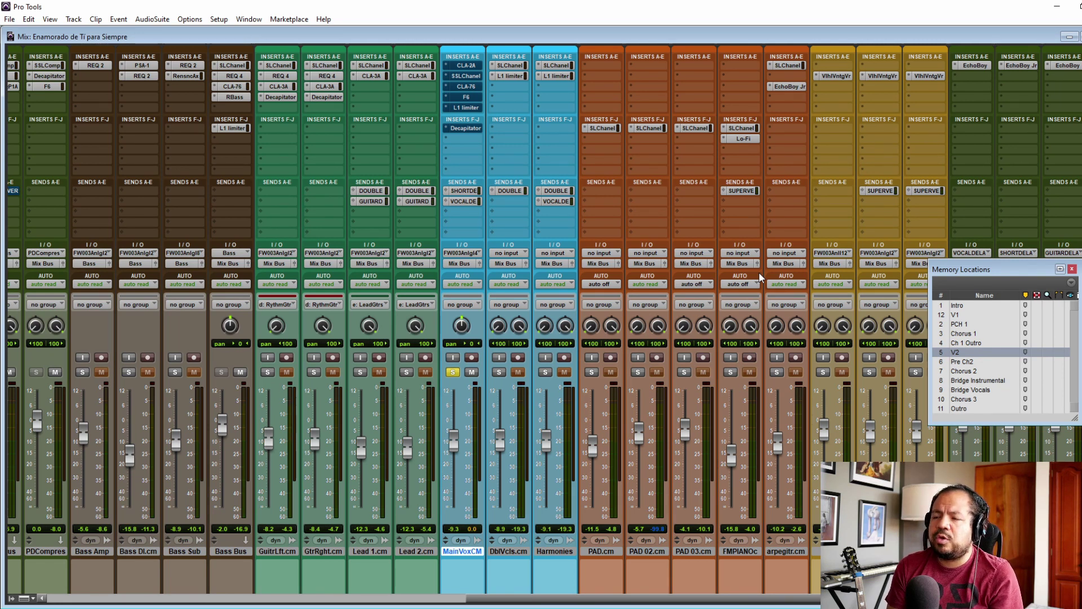
# Open MainVoxCM's CLA-2A, take it out of bypass, and move its window off the mixer strips
pyautogui.click(466, 66)
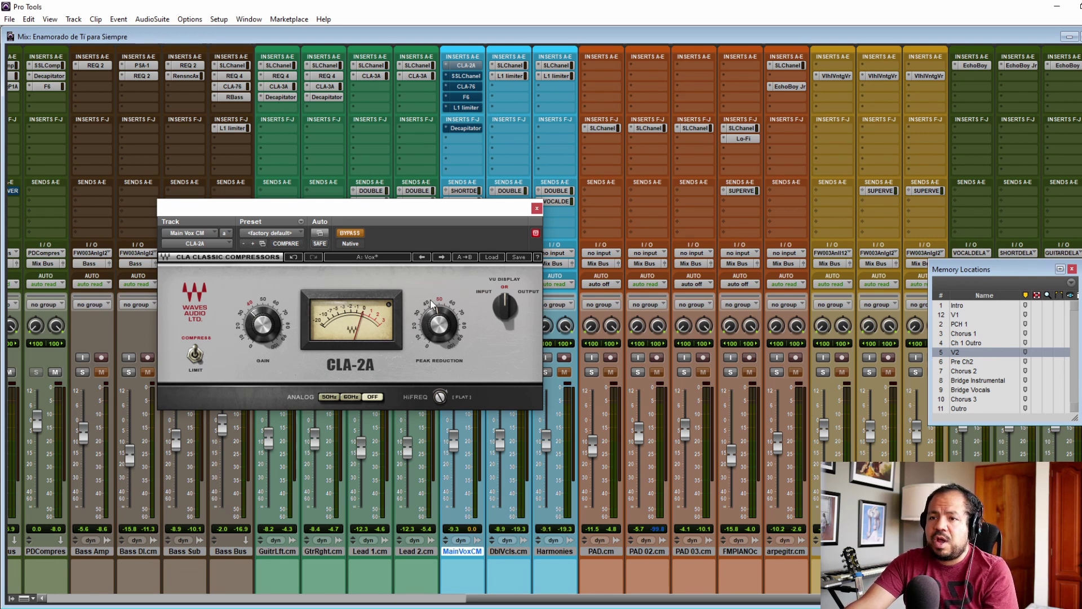
pyautogui.click(350, 233)
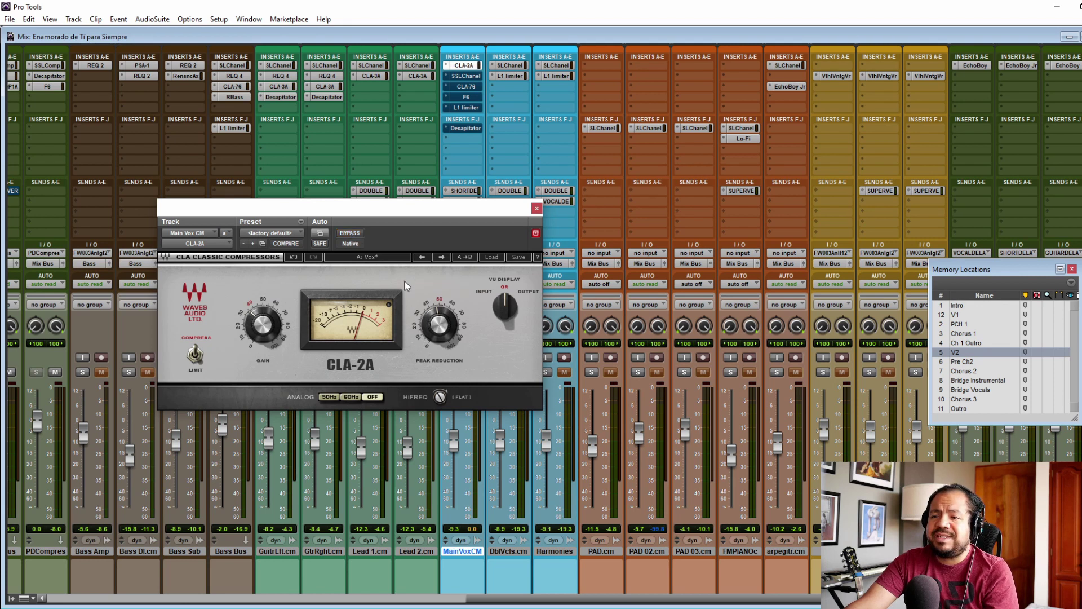
pyautogui.moveTo(339, 215); pyautogui.dragTo(416, 158)
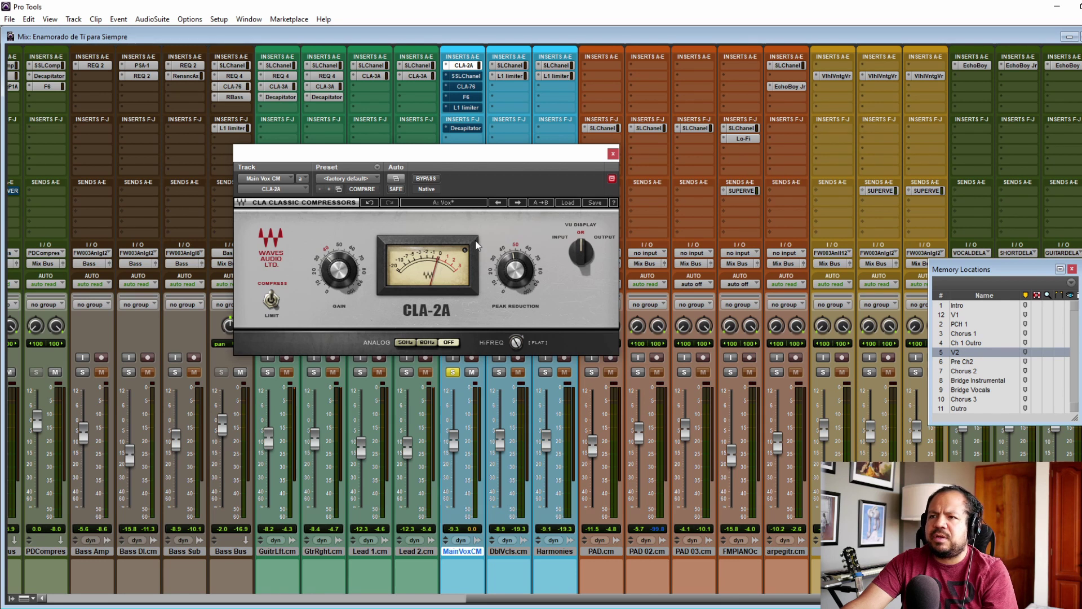
pyautogui.moveTo(436, 157); pyautogui.dragTo(455, 170)
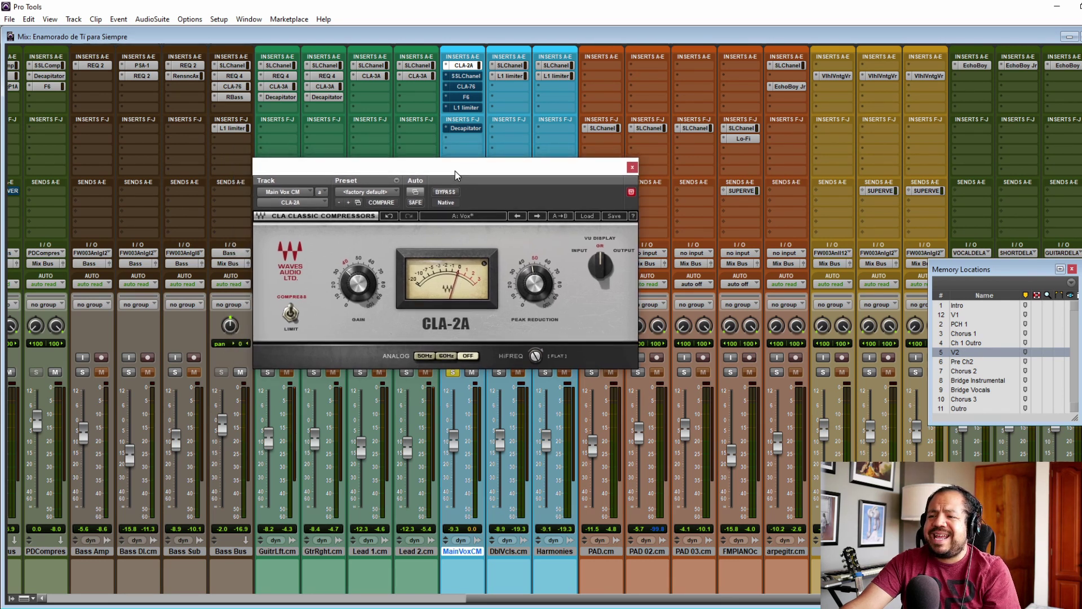
# Close the CLA-2A and open MainVoxCM's SSL channel strip, moving it clear of the inserts
pyautogui.click(632, 168)
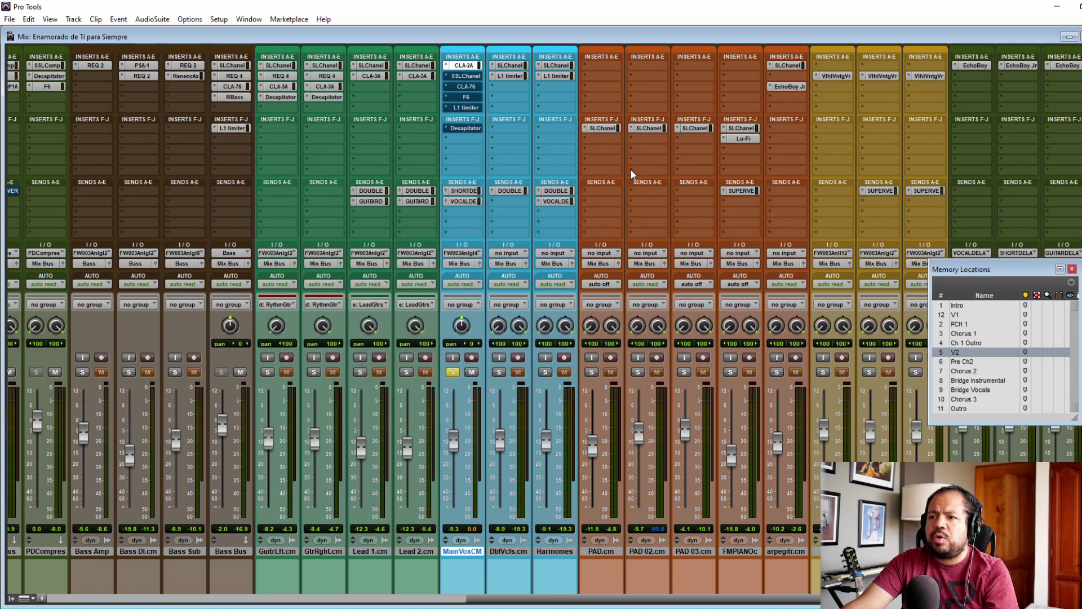
pyautogui.click(464, 76)
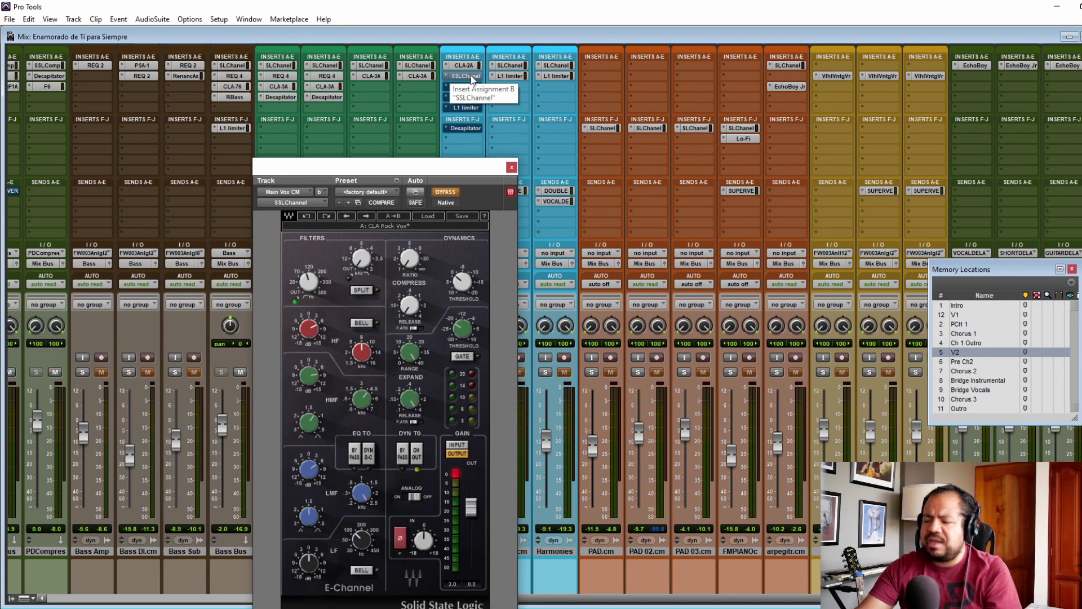
pyautogui.moveTo(364, 178); pyautogui.dragTo(299, 114)
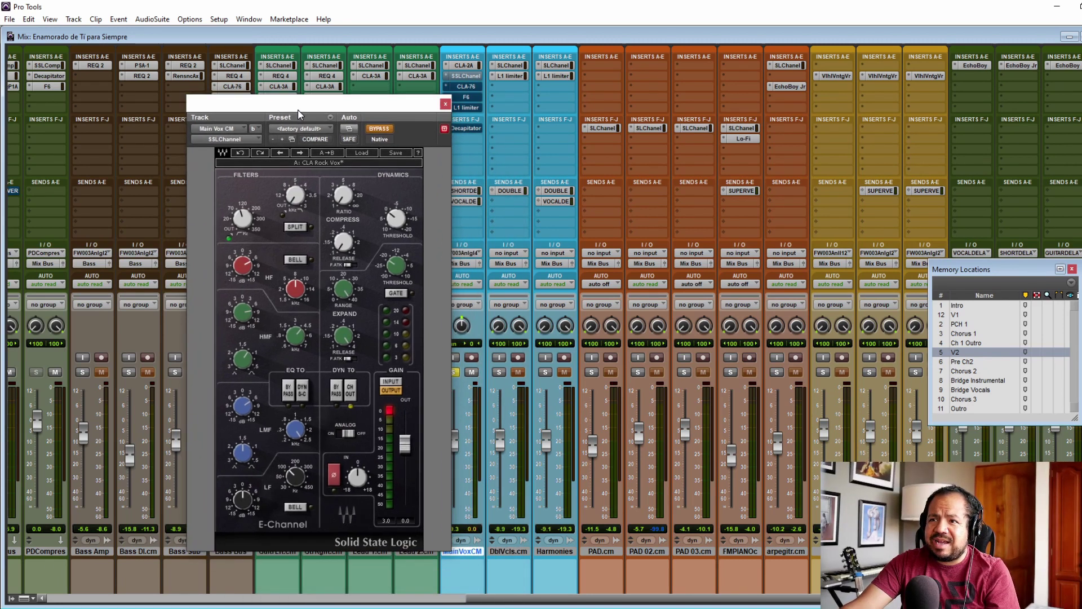
# Browse the SSL preset list without loading one, then inspect the high-pass filter setting
pyautogui.click(364, 151)
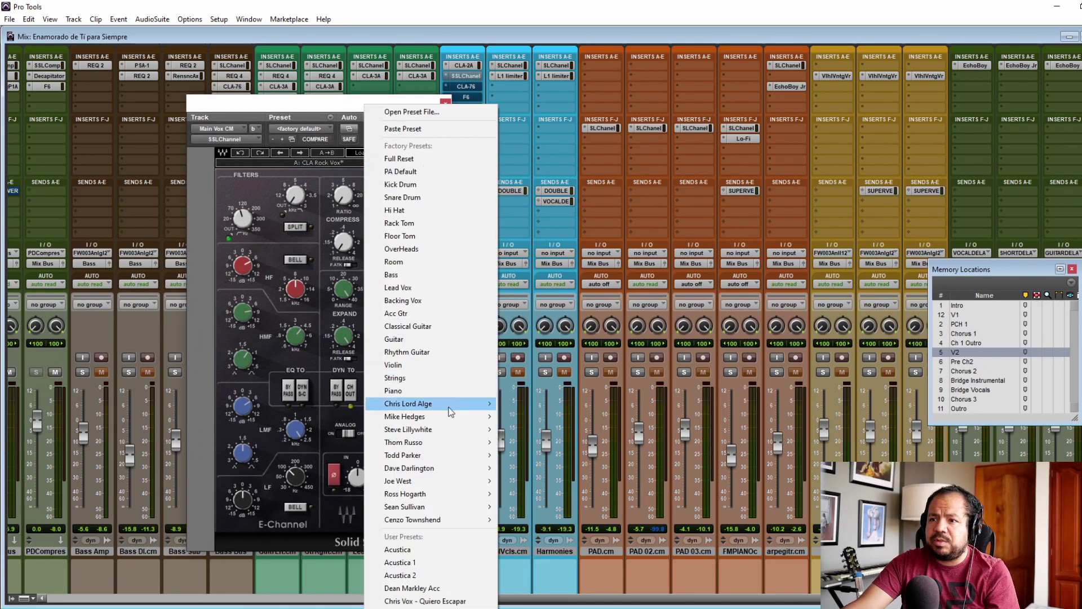
pyautogui.moveTo(450, 409)
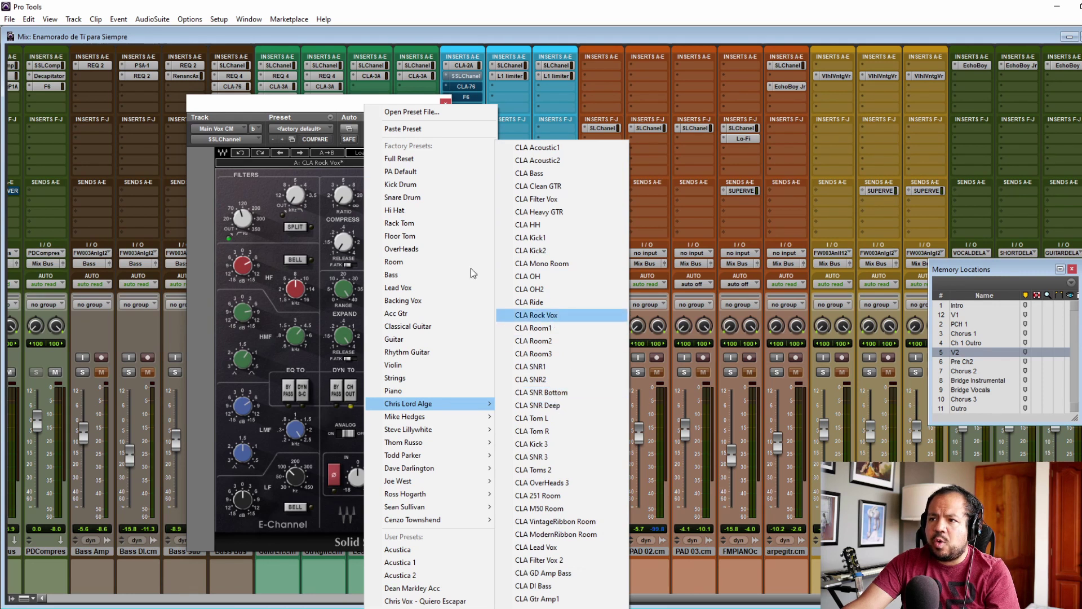
pyautogui.click(320, 107)
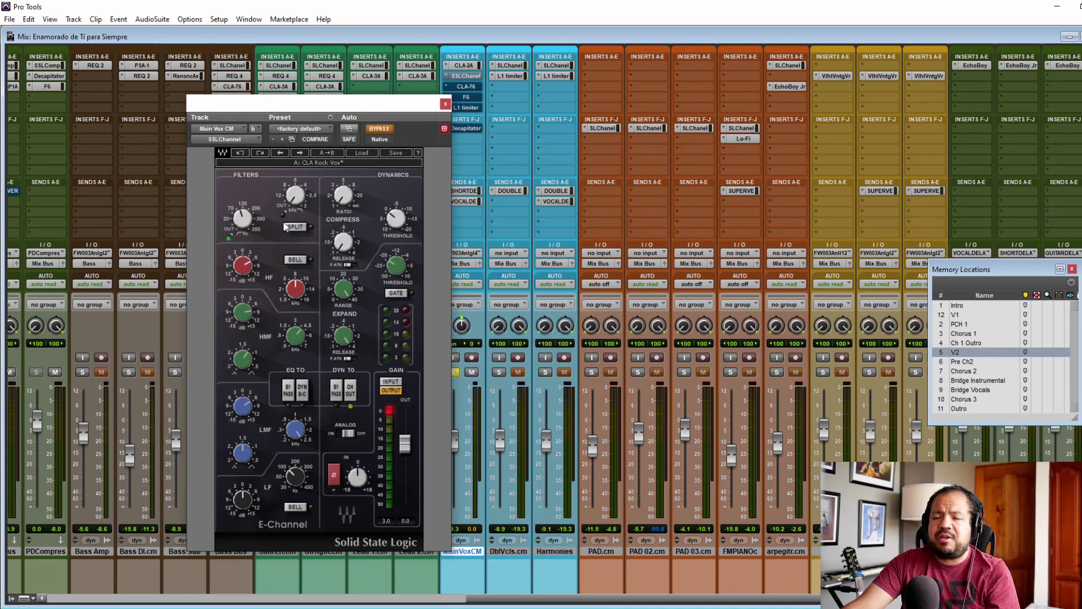
pyautogui.click(244, 219)
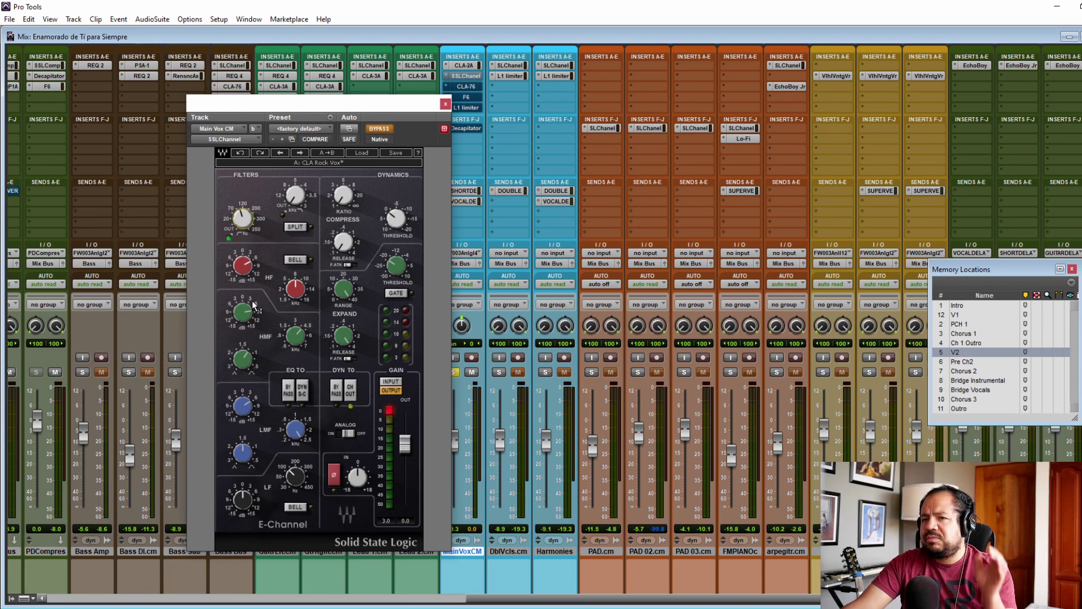
pyautogui.moveTo(253, 307)
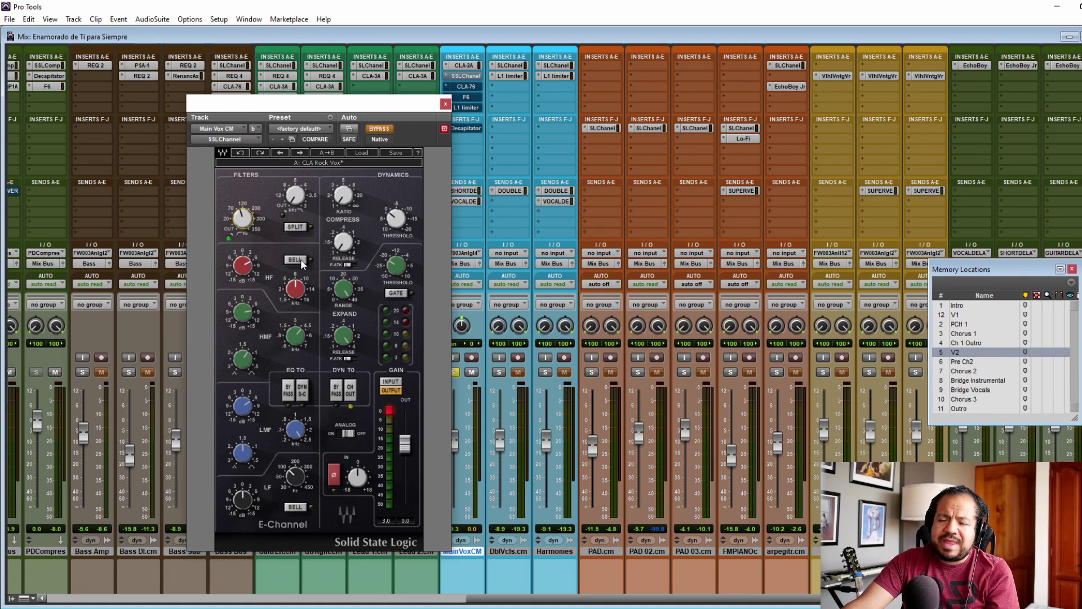
pyautogui.moveTo(304, 306)
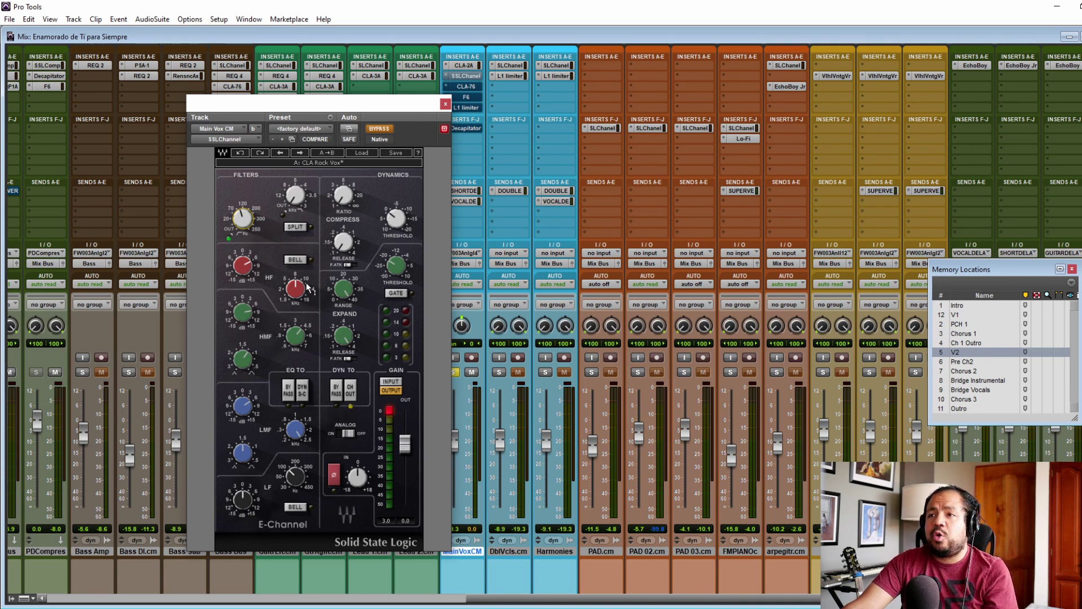
pyautogui.moveTo(308, 284)
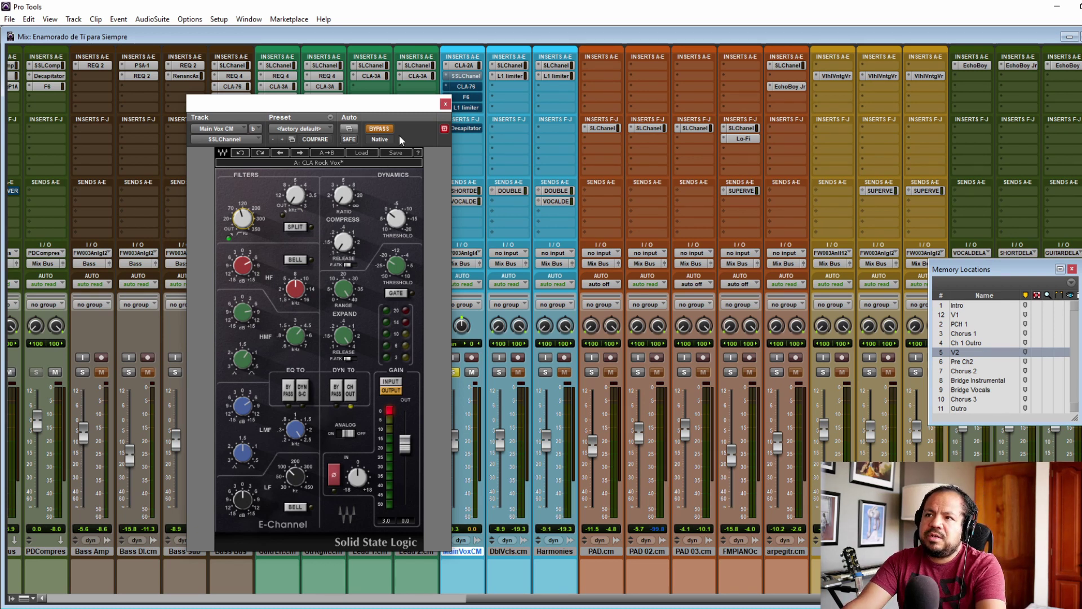
# Toggle the SSL channel strip's bypass on and off twice, leaving it engaged
pyautogui.click(379, 129)
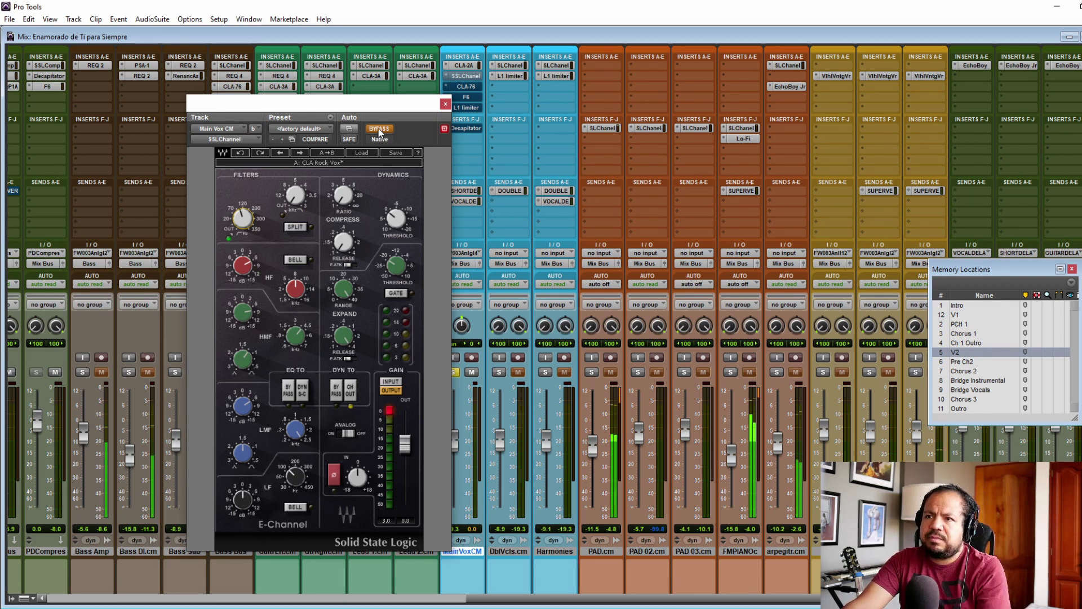
pyautogui.click(379, 130)
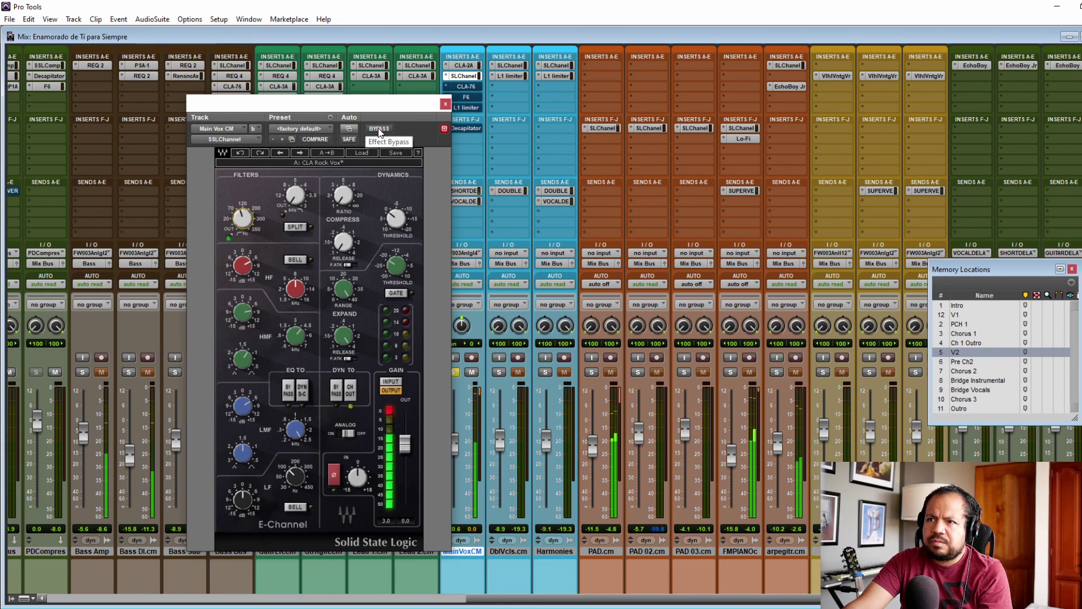
pyautogui.click(378, 129)
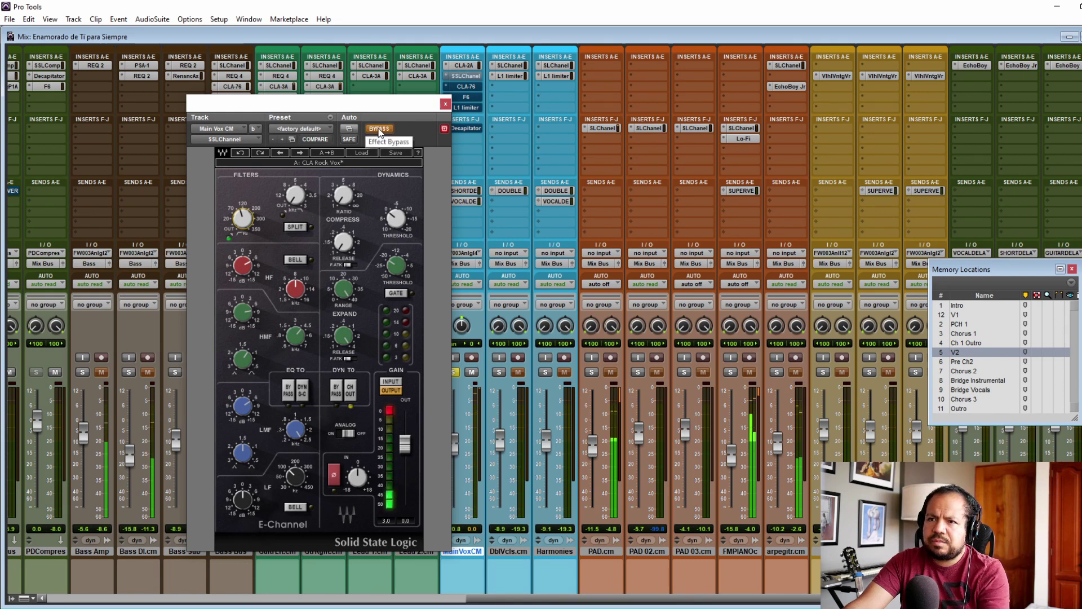
pyautogui.click(379, 129)
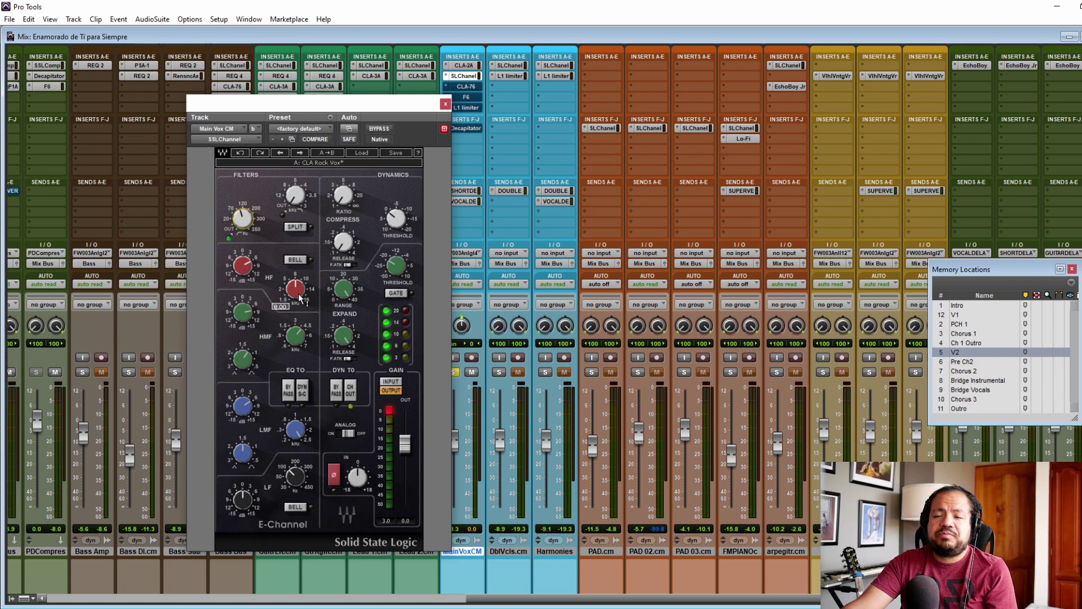
pyautogui.moveTo(246, 273)
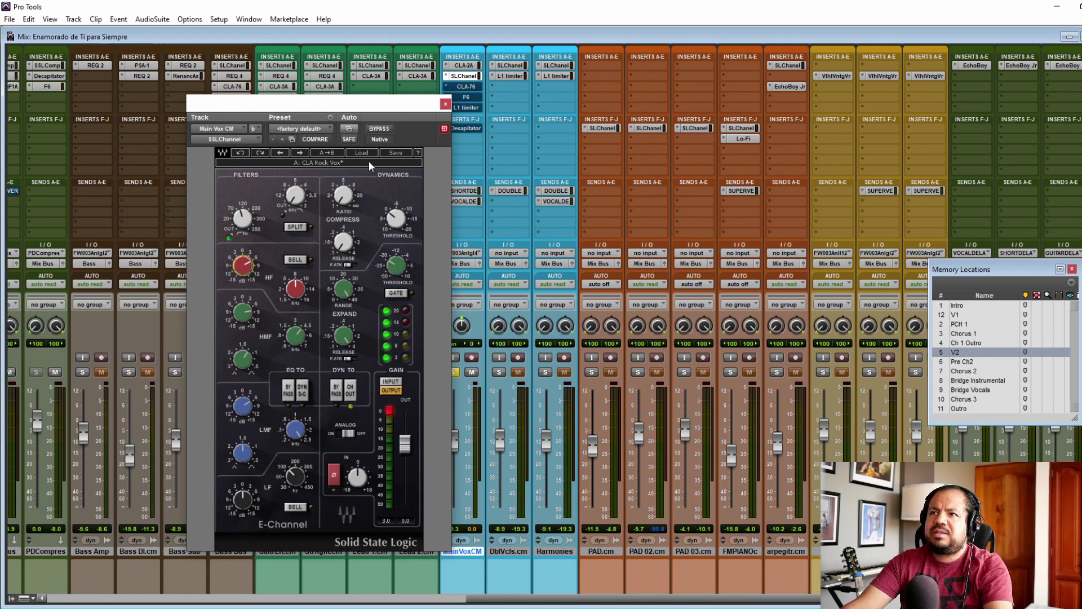
# Start playback and reset the SSL high-frequency EQ gain to zero
pyautogui.press('space')
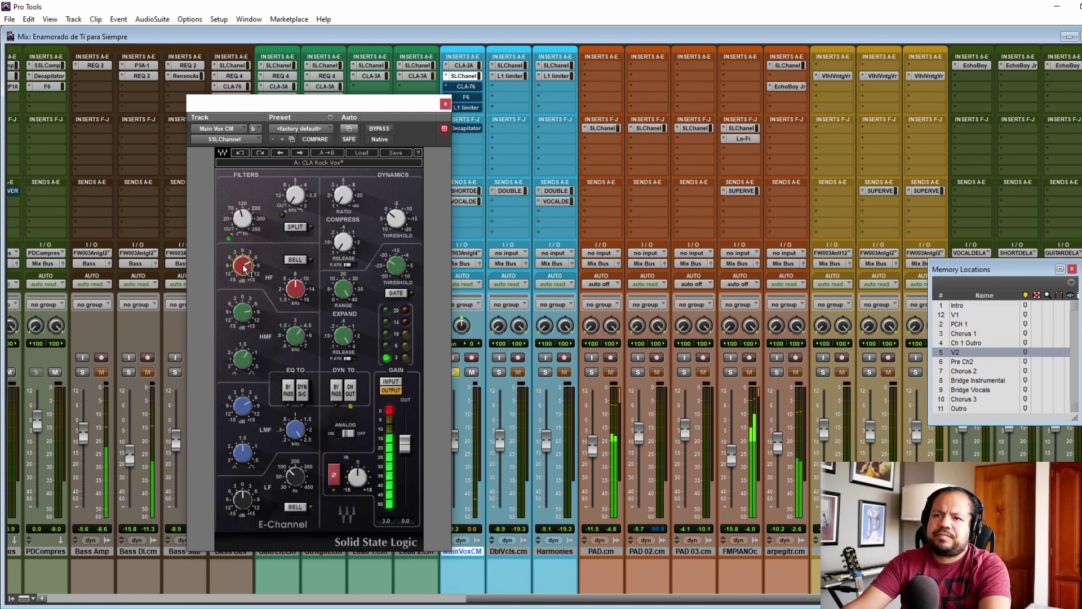
pyautogui.keyDown('alt'); pyautogui.click(244, 266); pyautogui.keyUp('alt')
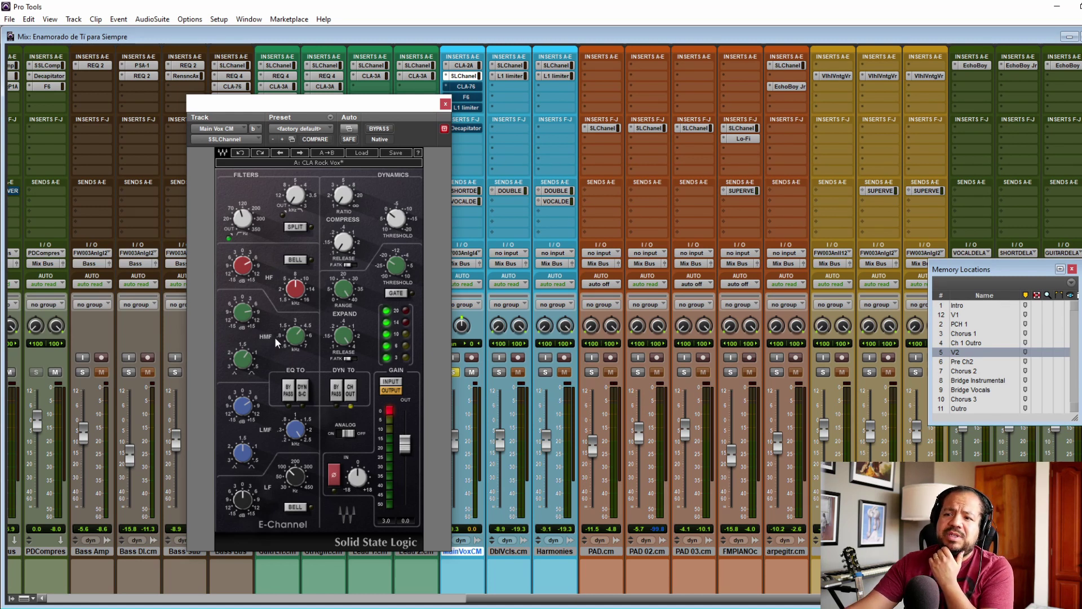
pyautogui.moveTo(294, 429)
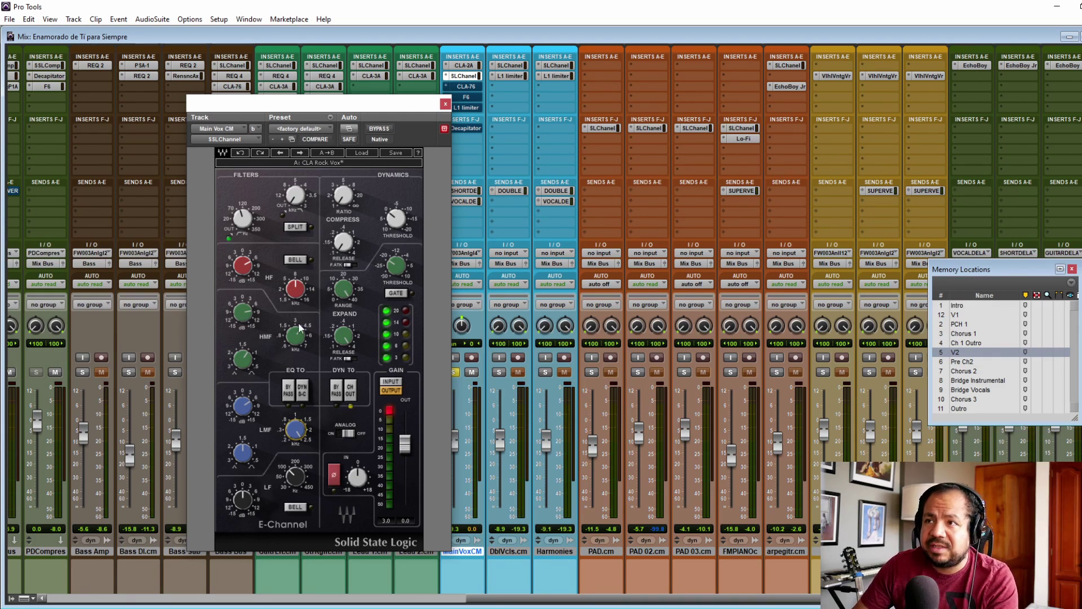
# Zero the low-mid and high-mid EQ gains in turn, undoing each to restore the original boosts
pyautogui.keyDown('alt'); pyautogui.click(243, 407); pyautogui.keyUp('alt')
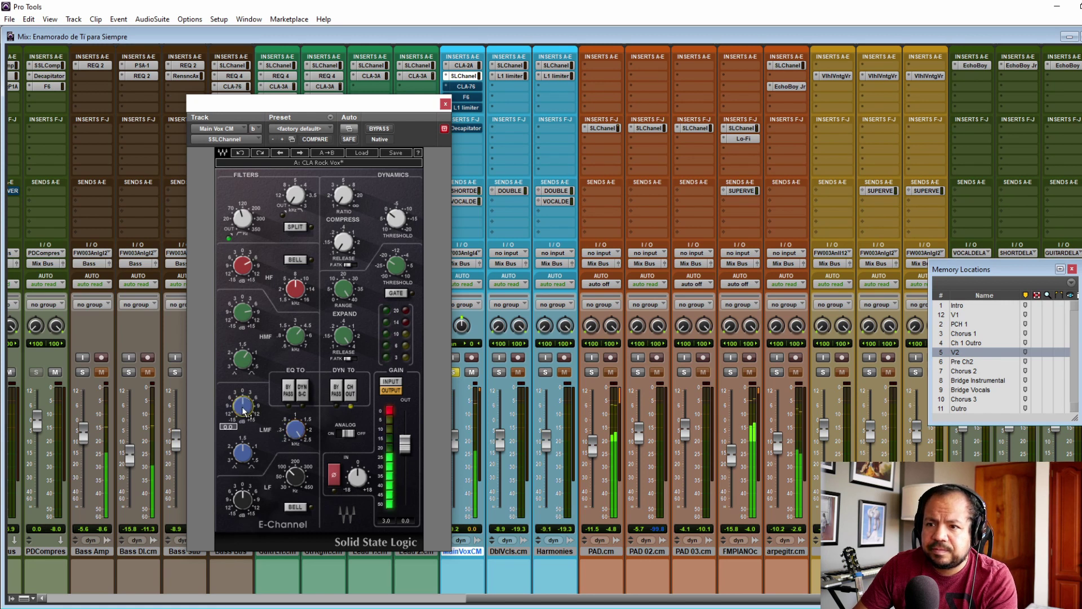
pyautogui.click(238, 153)
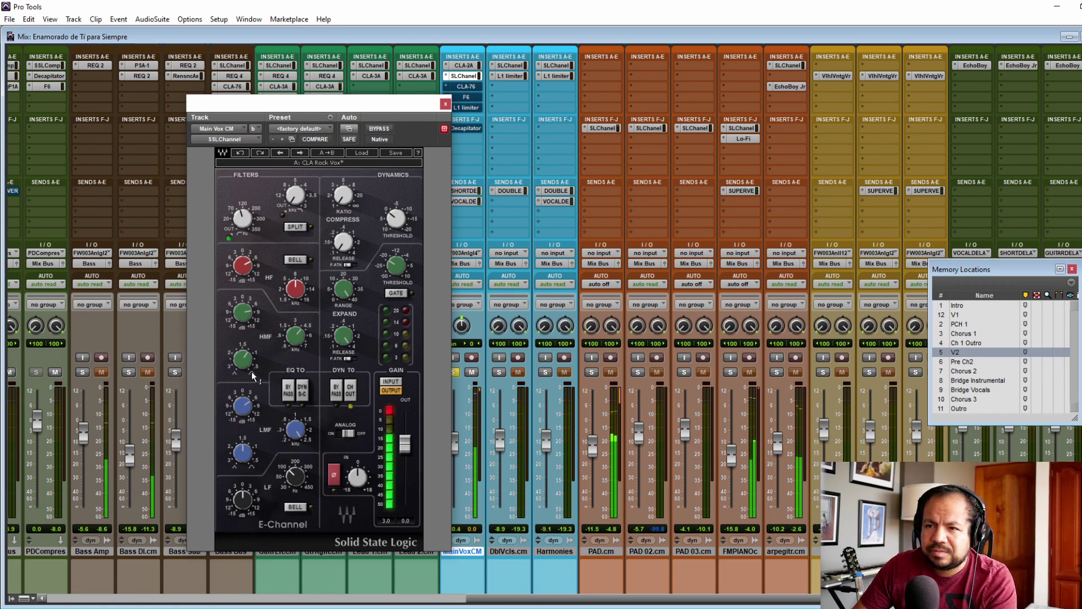
pyautogui.moveTo(296, 337)
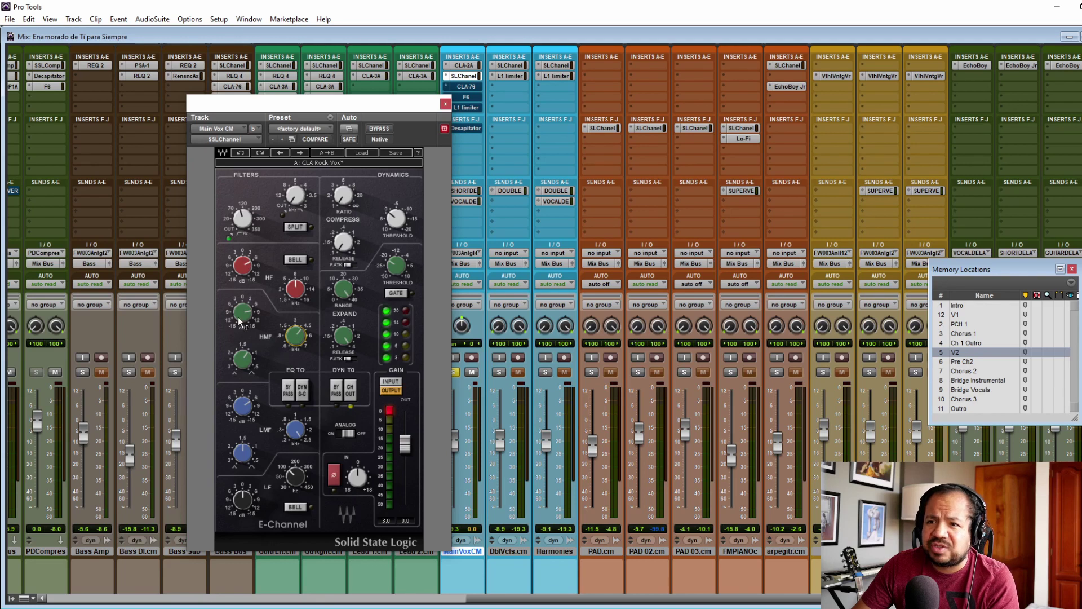
pyautogui.moveTo(239, 322)
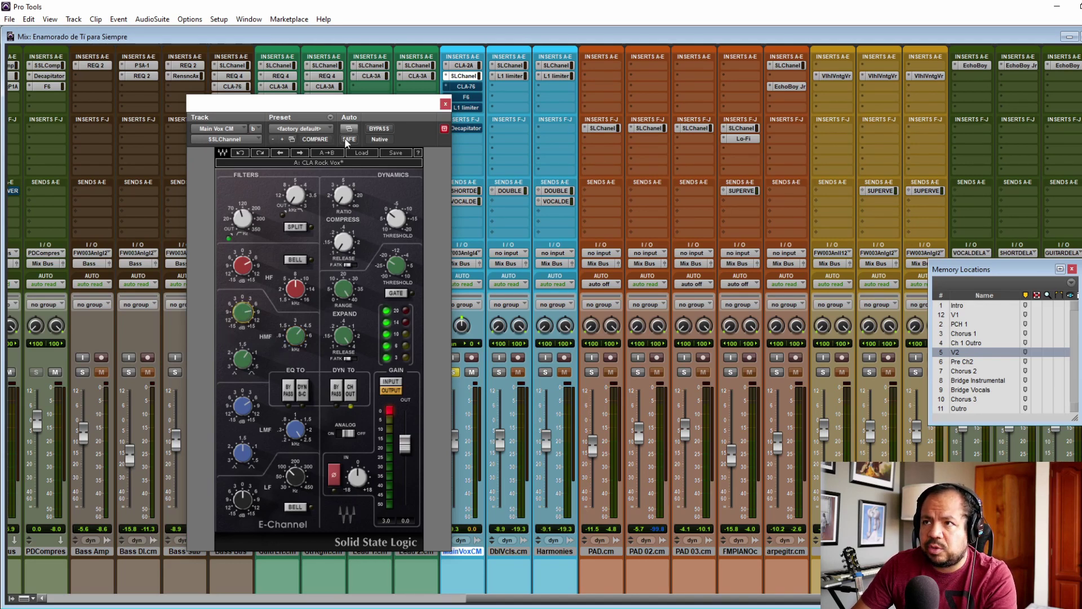
pyautogui.keyDown('alt'); pyautogui.click(242, 312); pyautogui.keyUp('alt')
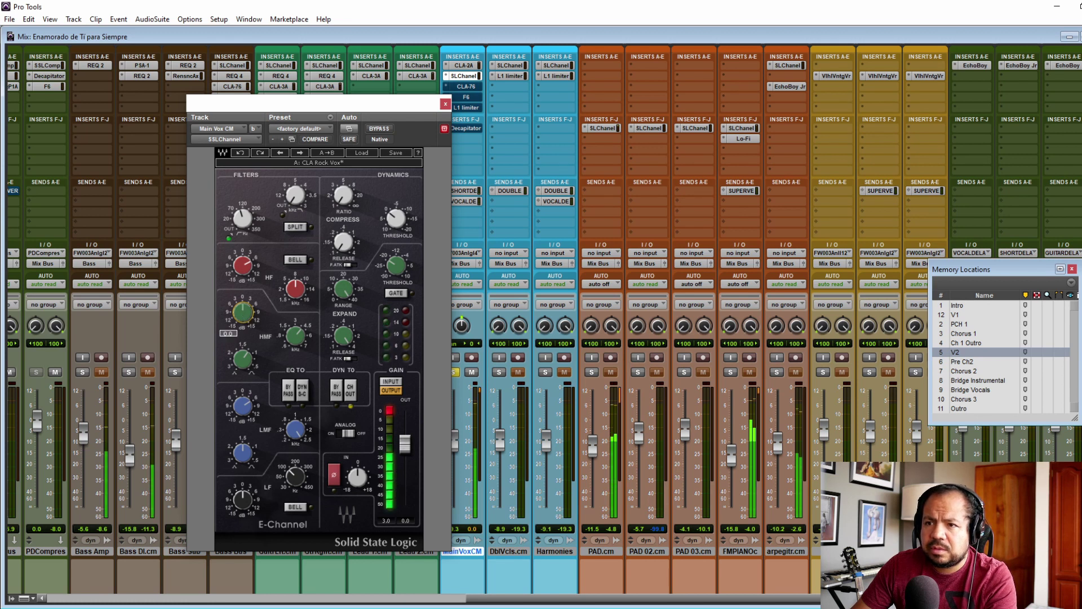
pyautogui.click(239, 151)
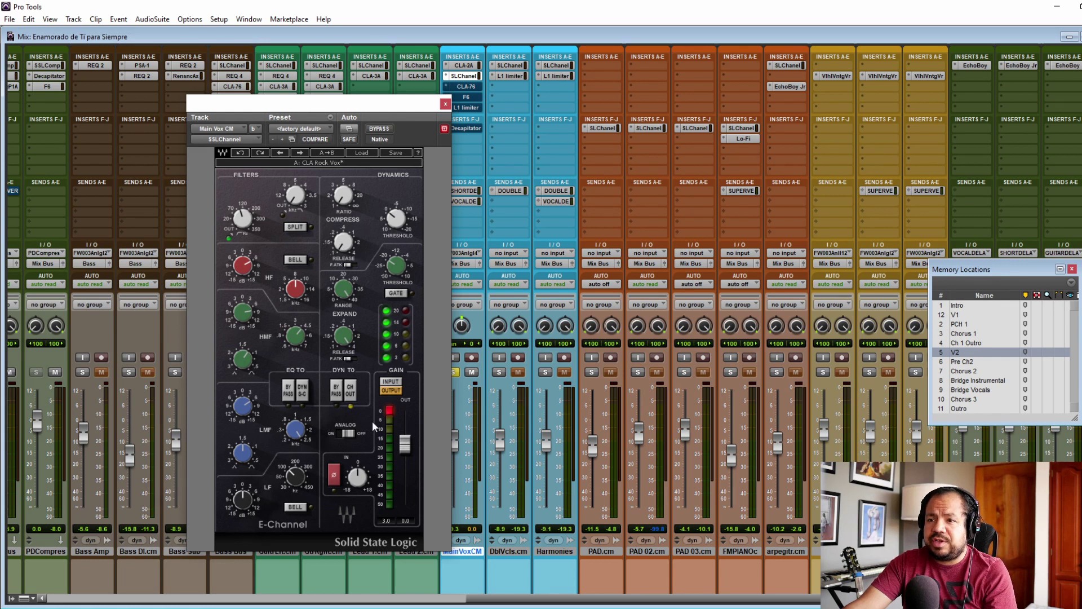
# Close the SSL E-Channel, start playback, and open MainVoxCM's CLA-76 with bypass turned off
pyautogui.click(445, 103)
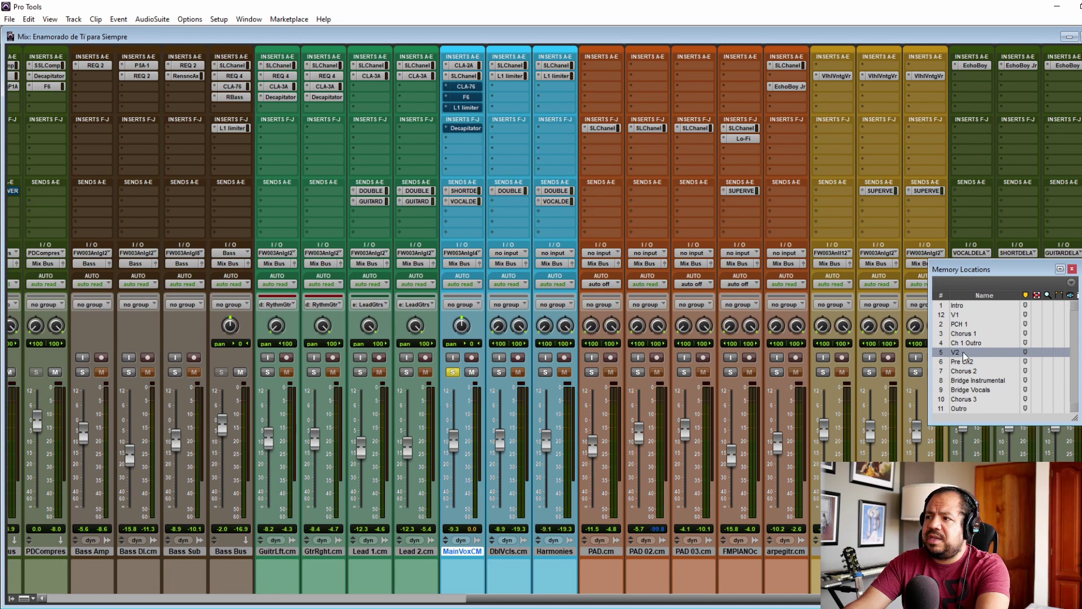
pyautogui.press('space')
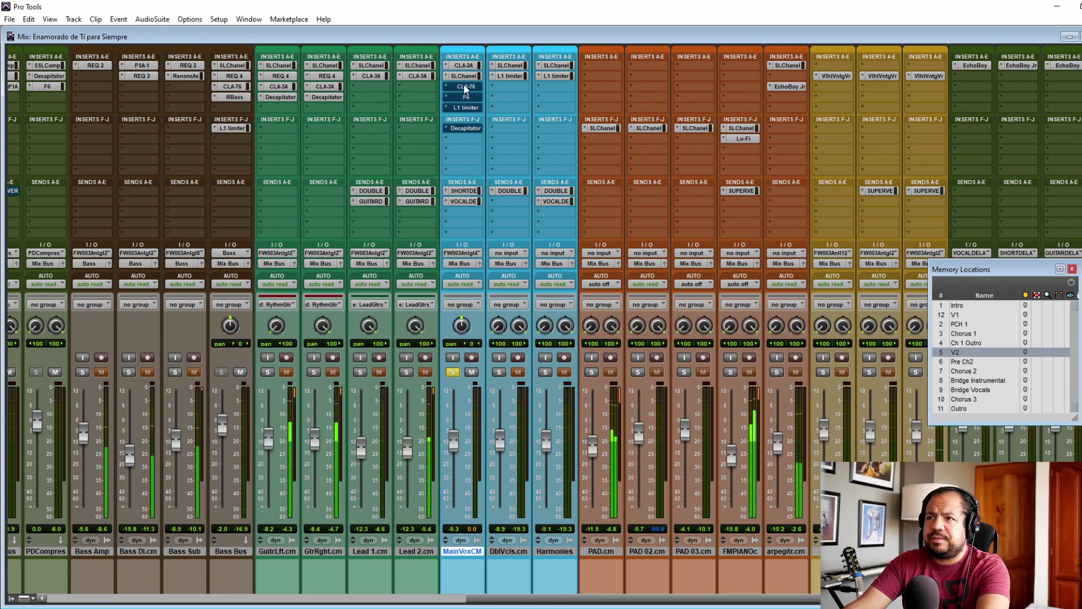
pyautogui.click(464, 84)
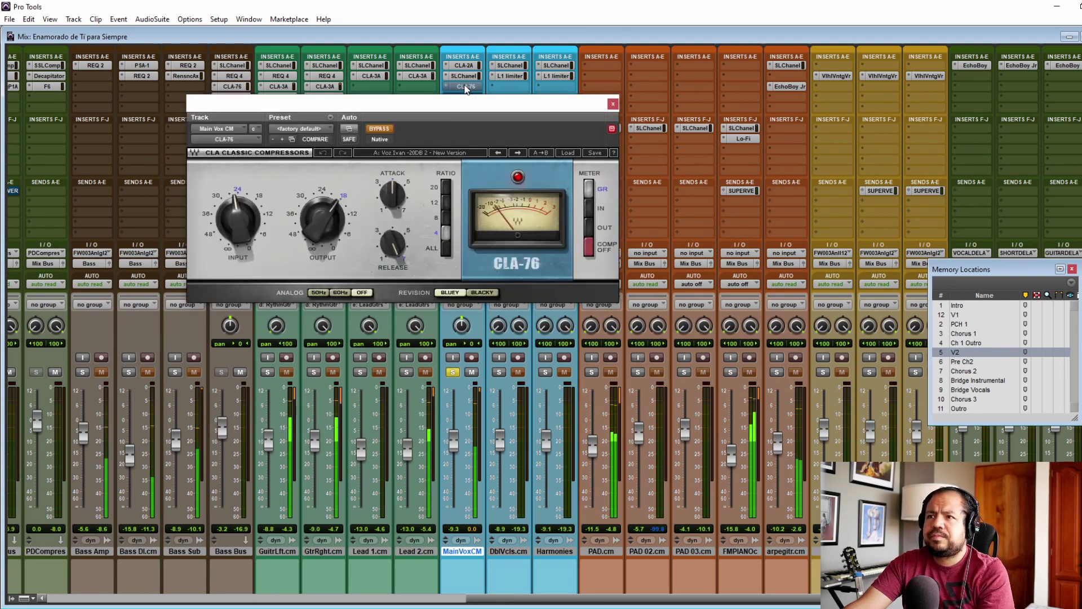
pyautogui.click(379, 130)
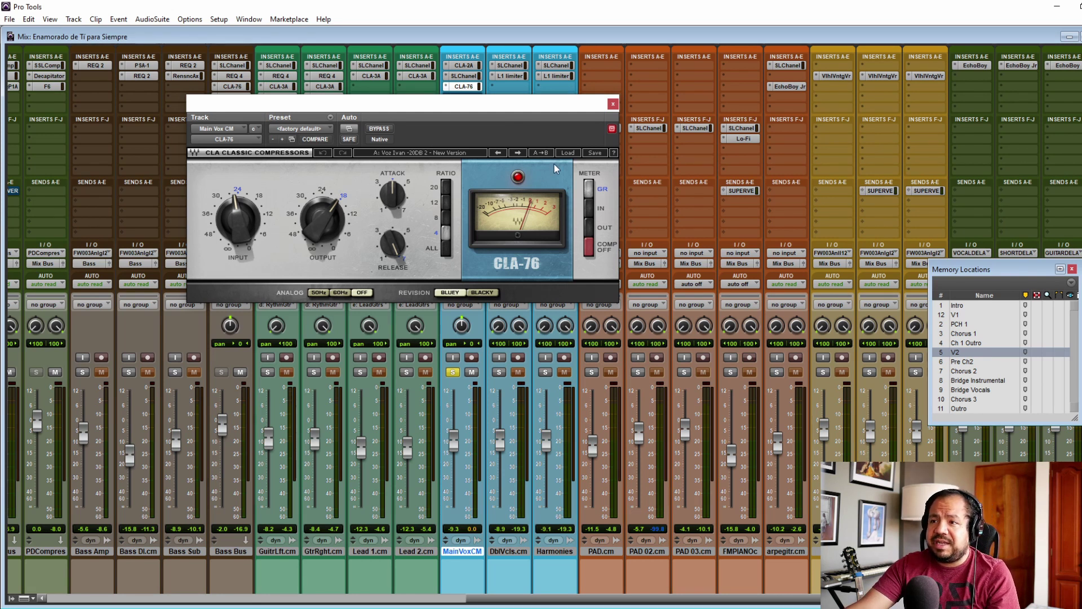
# Look through the CLA-76 presets, including the Bluey submenu, without loading one, then move the window down
pyautogui.click(571, 154)
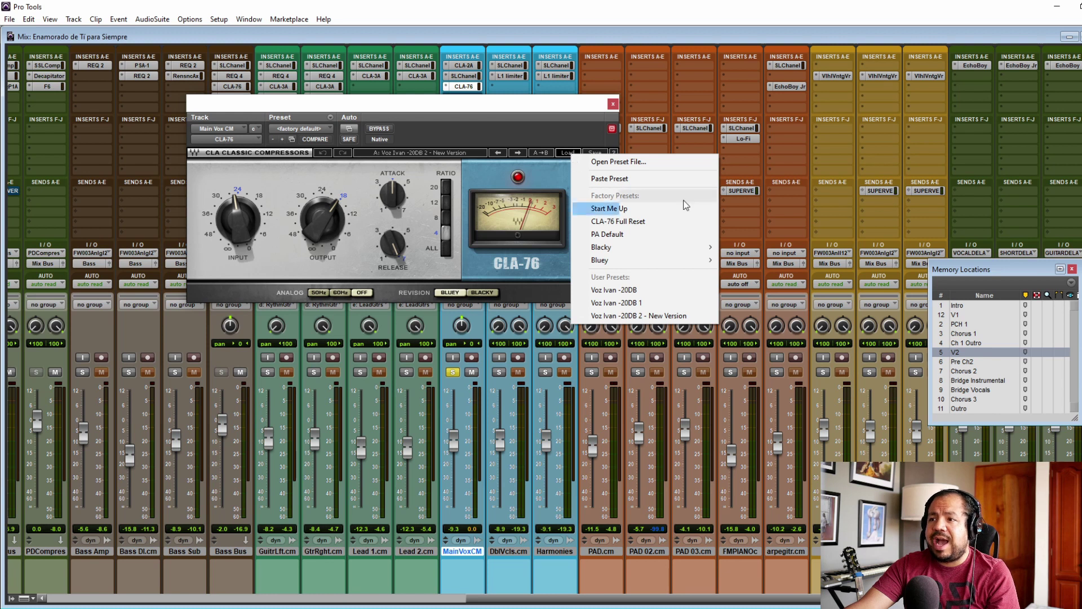
pyautogui.moveTo(688, 261)
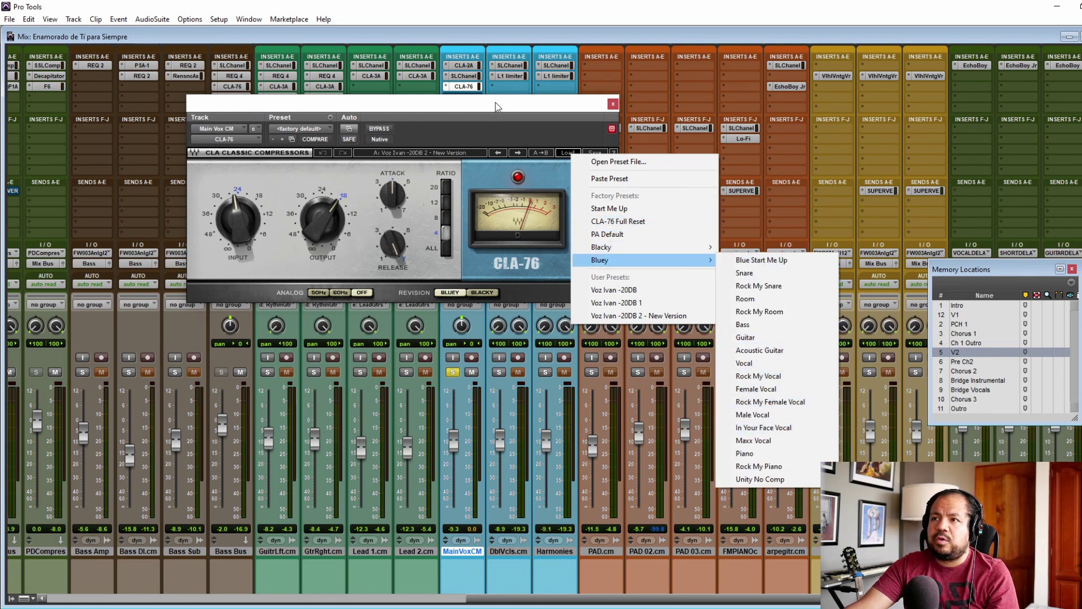
pyautogui.click(510, 103)
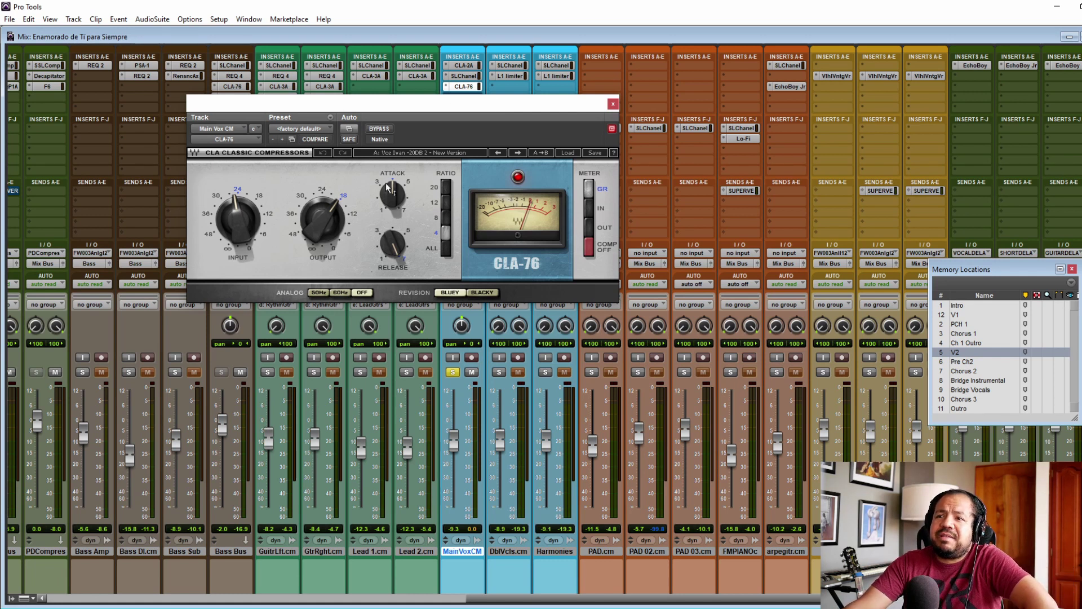
pyautogui.moveTo(388, 187)
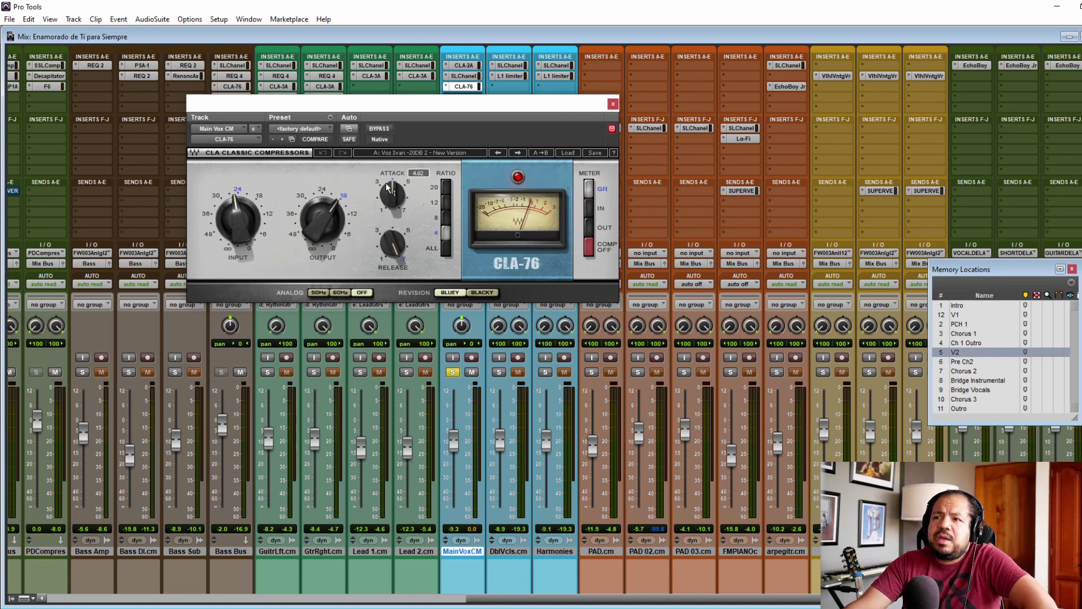
pyautogui.moveTo(402, 107); pyautogui.dragTo(416, 174)
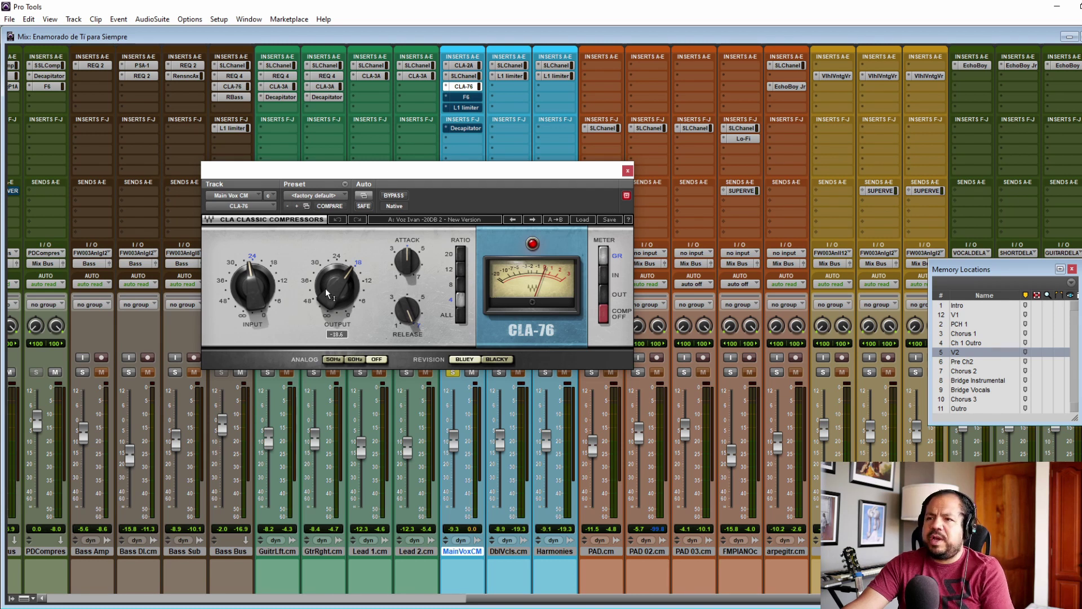
pyautogui.moveTo(322, 272)
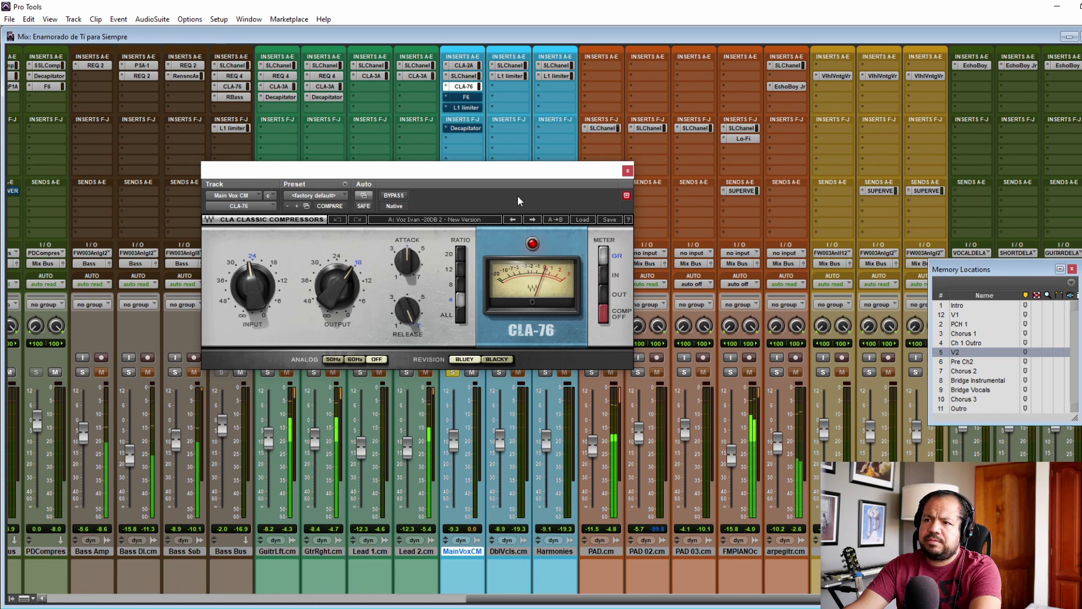
# Close the CLA-76 and open MainVoxCM's F6 dynamic EQ, positioning its window over the mixer
pyautogui.click(628, 170)
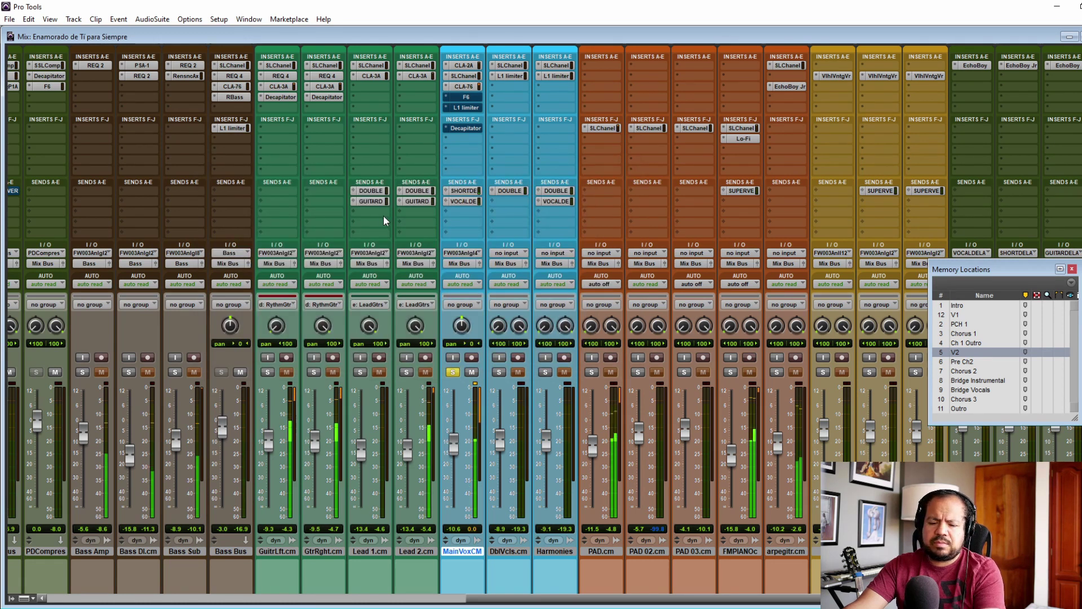
pyautogui.click(465, 97)
pyautogui.moveTo(473, 178); pyautogui.dragTo(475, 149)
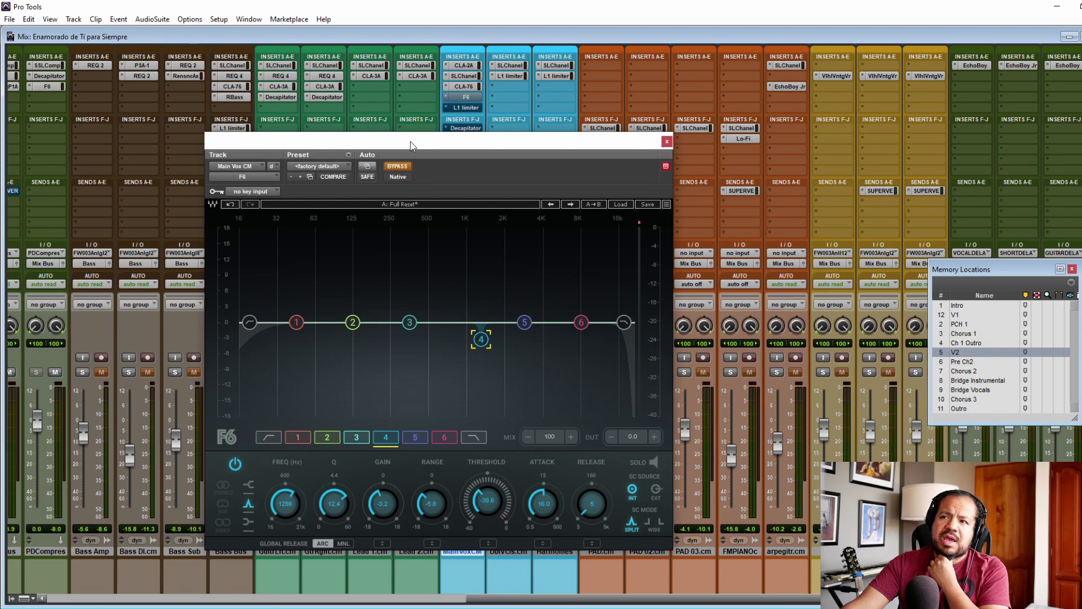
pyautogui.moveTo(410, 142); pyautogui.dragTo(435, 183)
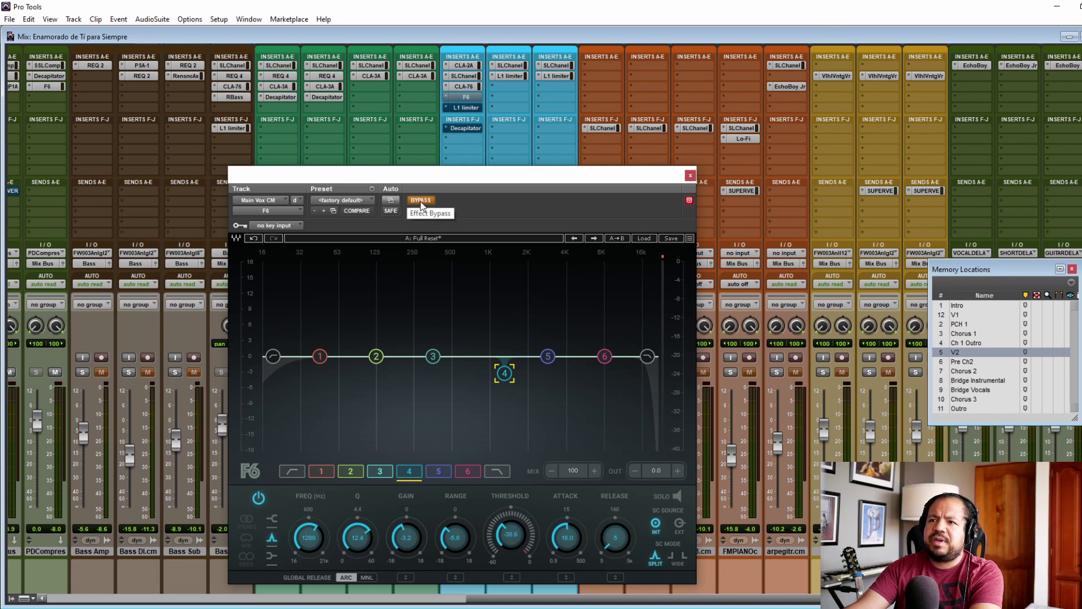
# Play the song and toggle the F6 bypass to compare, ending with the F6 active
pyautogui.press('space')
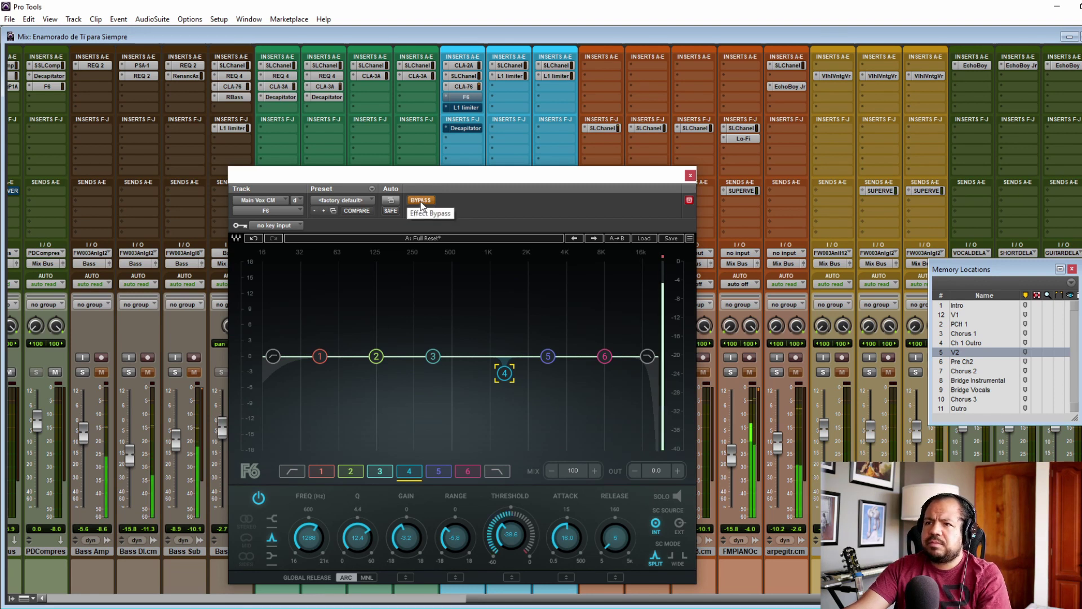
pyautogui.click(421, 201)
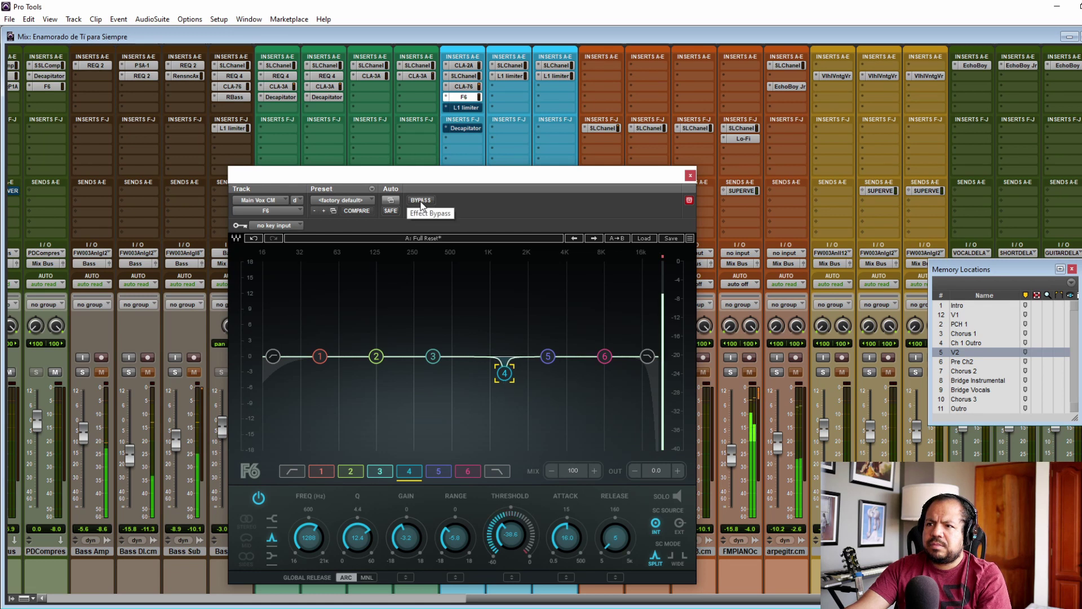
pyautogui.click(420, 201)
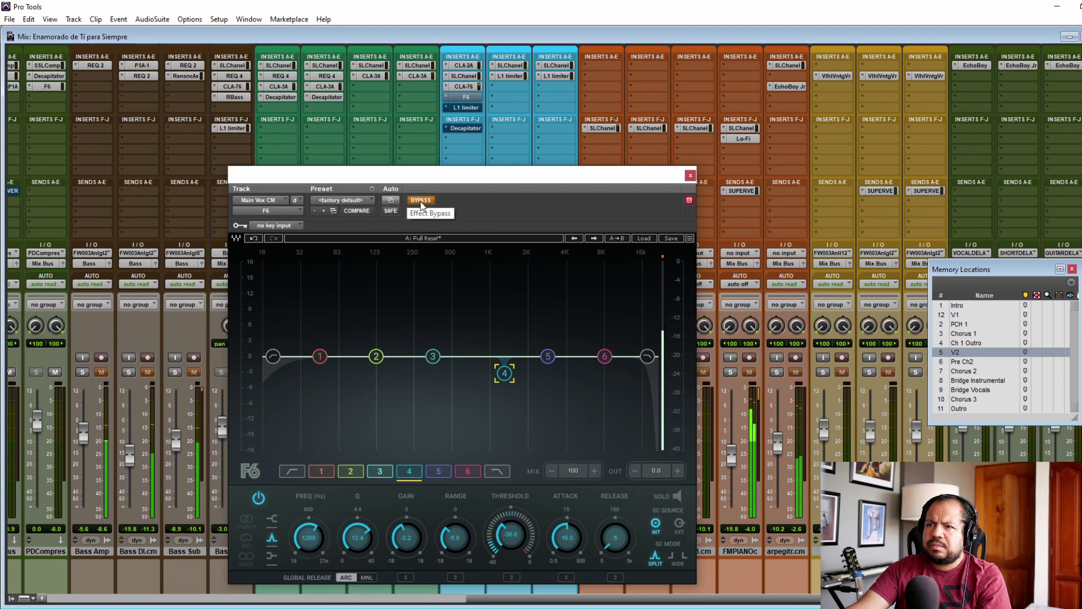
pyautogui.click(421, 201)
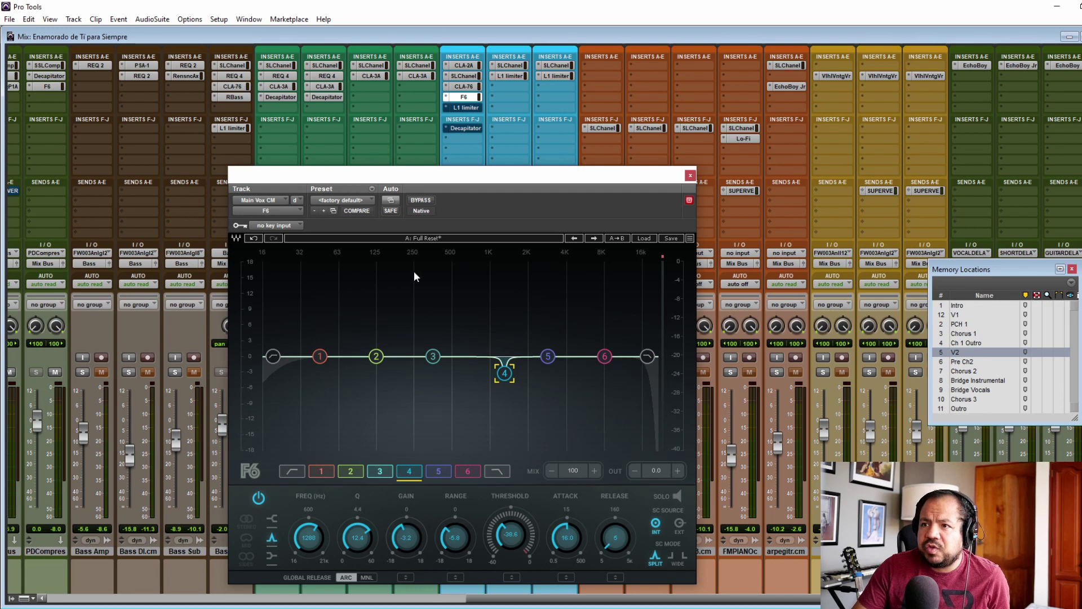
# Close F6, then A/B the main vocal's L1 limiter (-9.9 threshold, -0.5 ceiling) during playback and close it
pyautogui.click(690, 175)
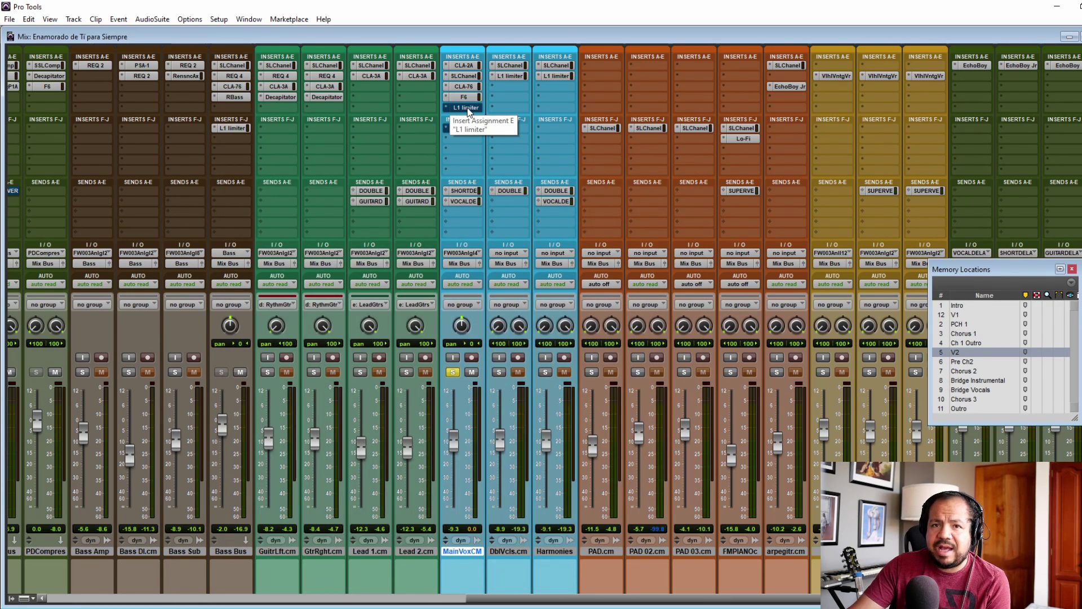
pyautogui.click(467, 108)
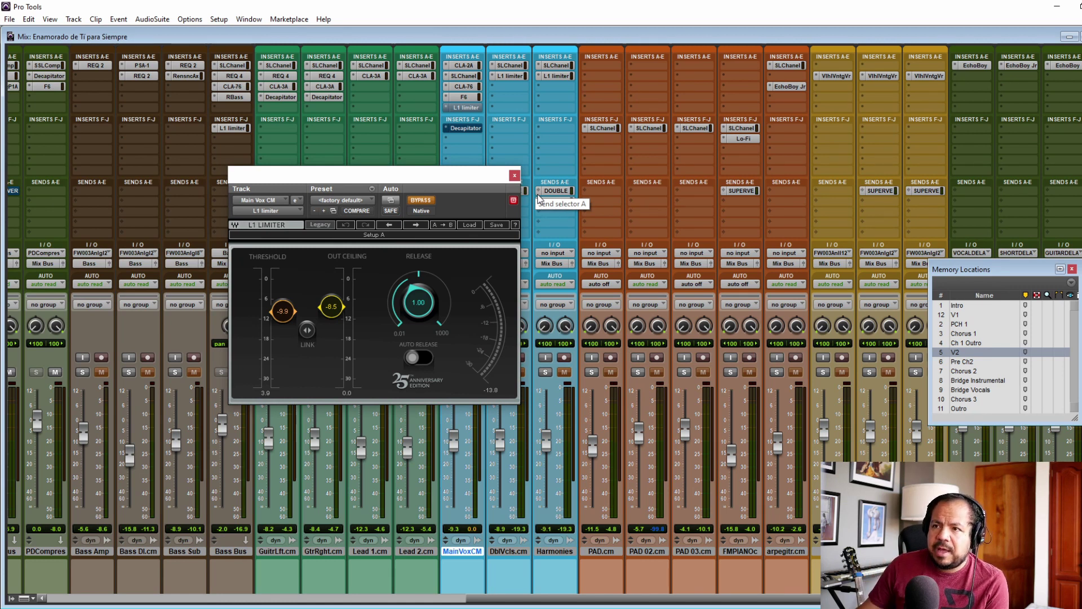
pyautogui.click(421, 200)
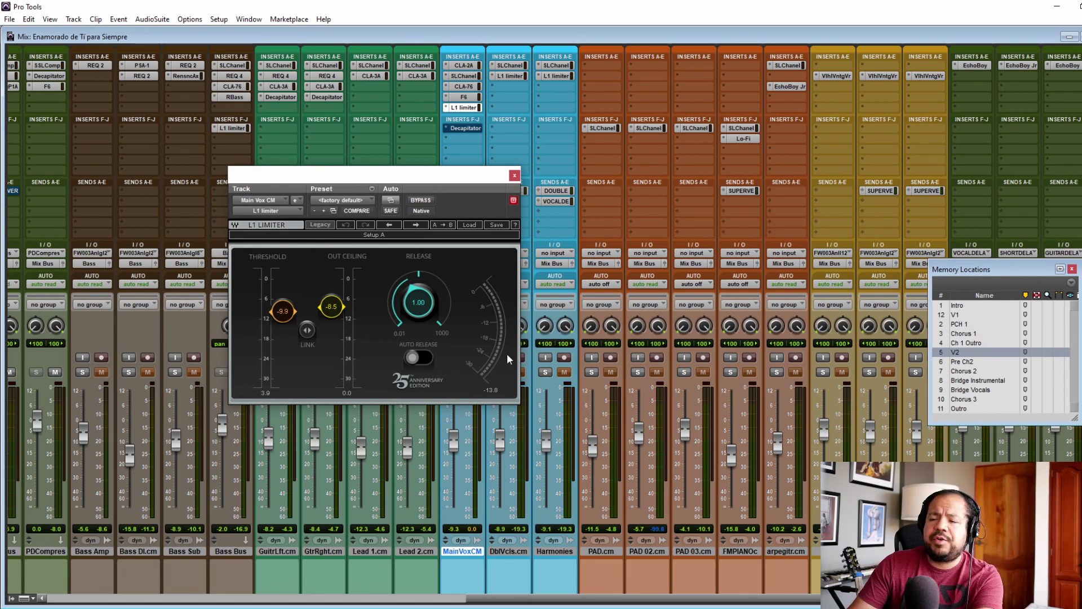
pyautogui.press('space')
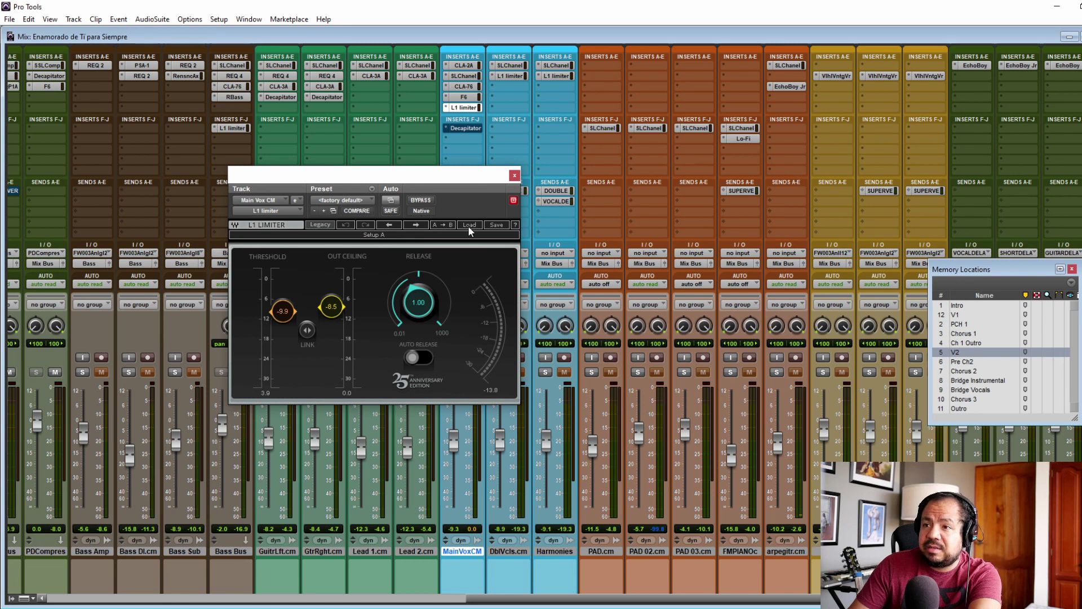
pyautogui.click(421, 200)
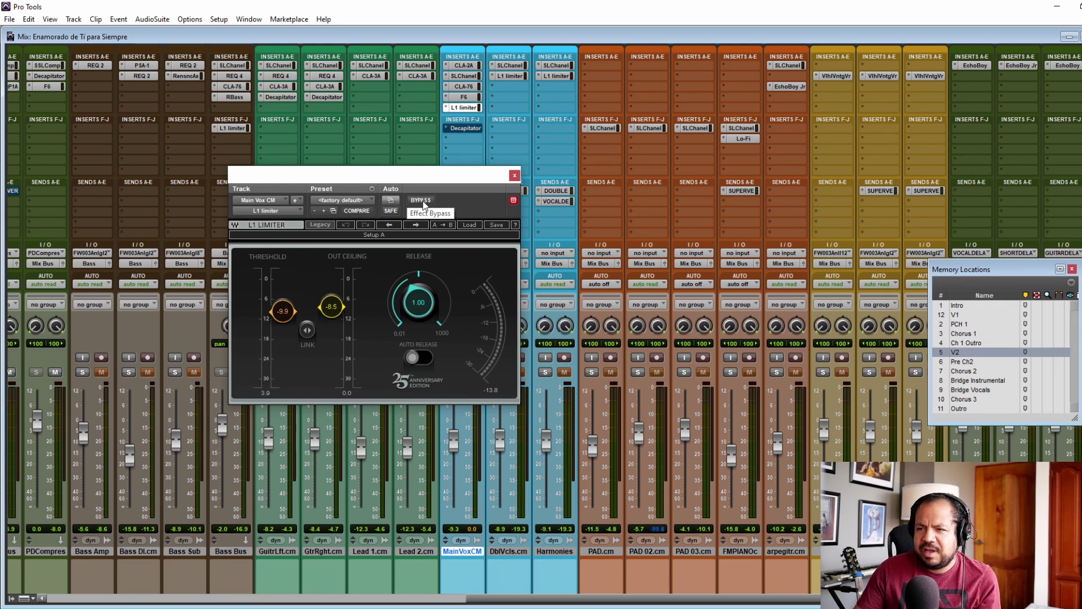
pyautogui.click(514, 176)
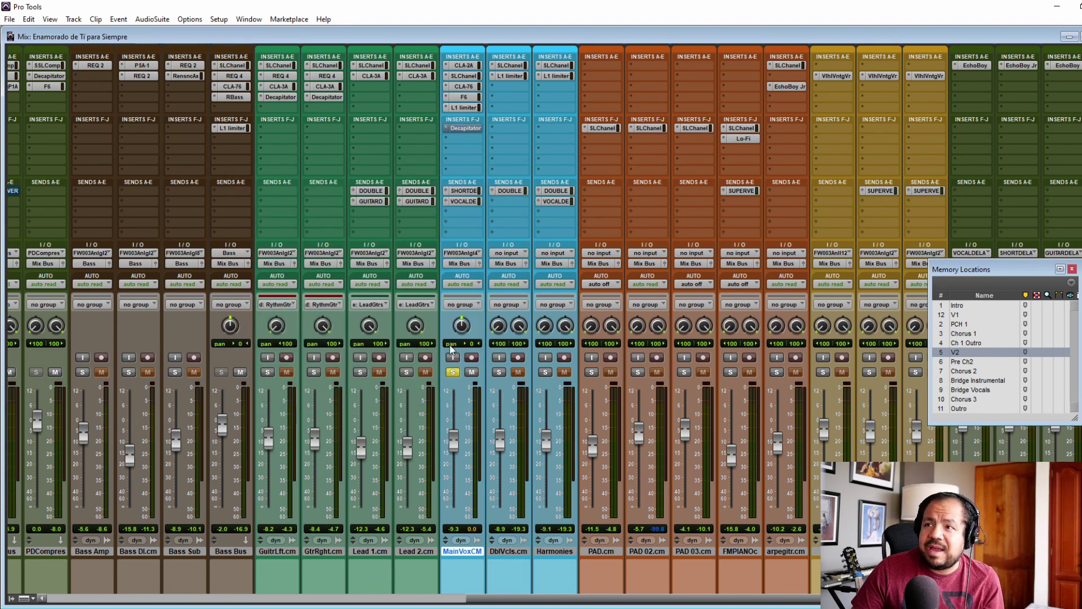
# Compare the main vocal's ClassicRockVox Decapitator bypassed and active during playback from Chorus 2
pyautogui.click(462, 128)
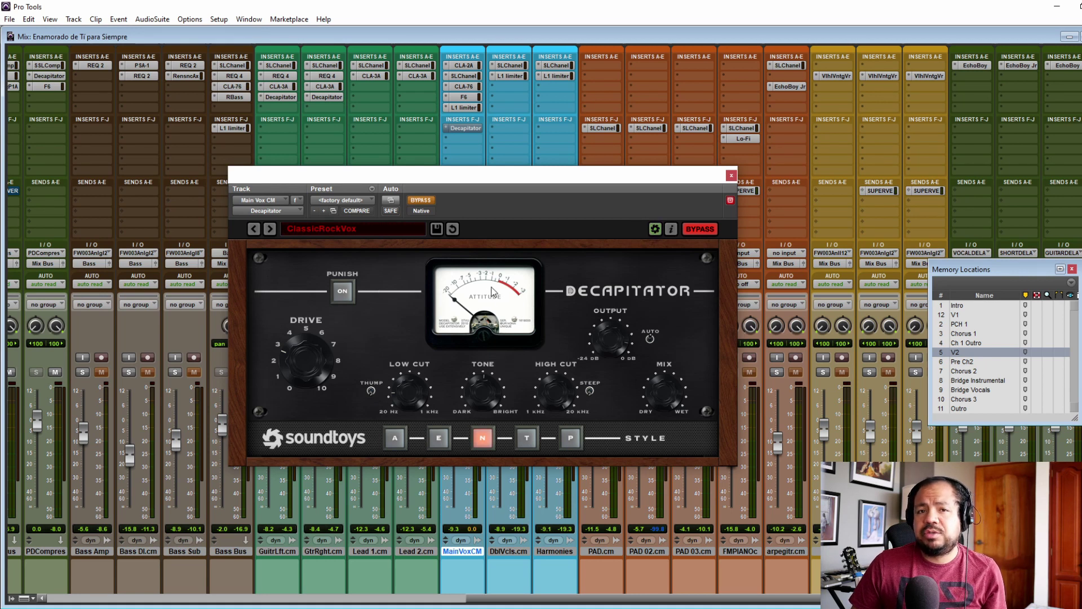
pyautogui.click(963, 372)
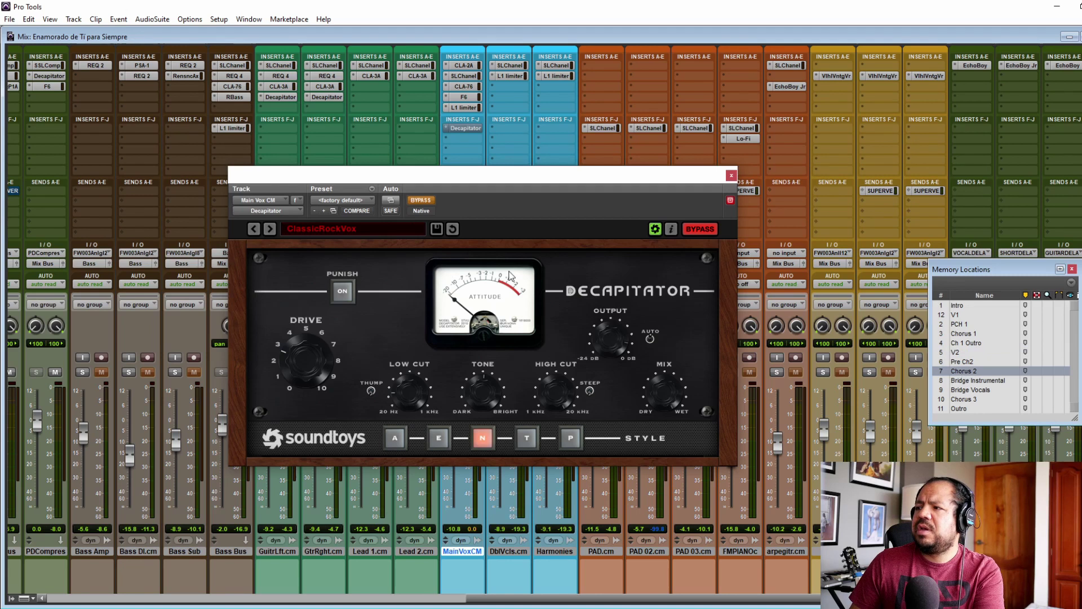
pyautogui.click(428, 201)
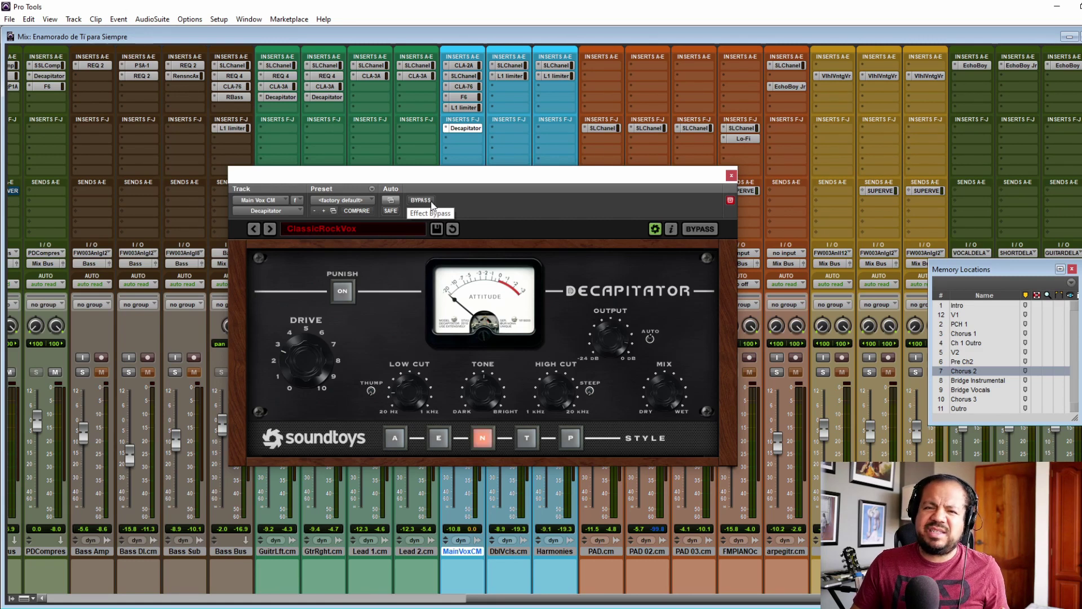
pyautogui.press('space')
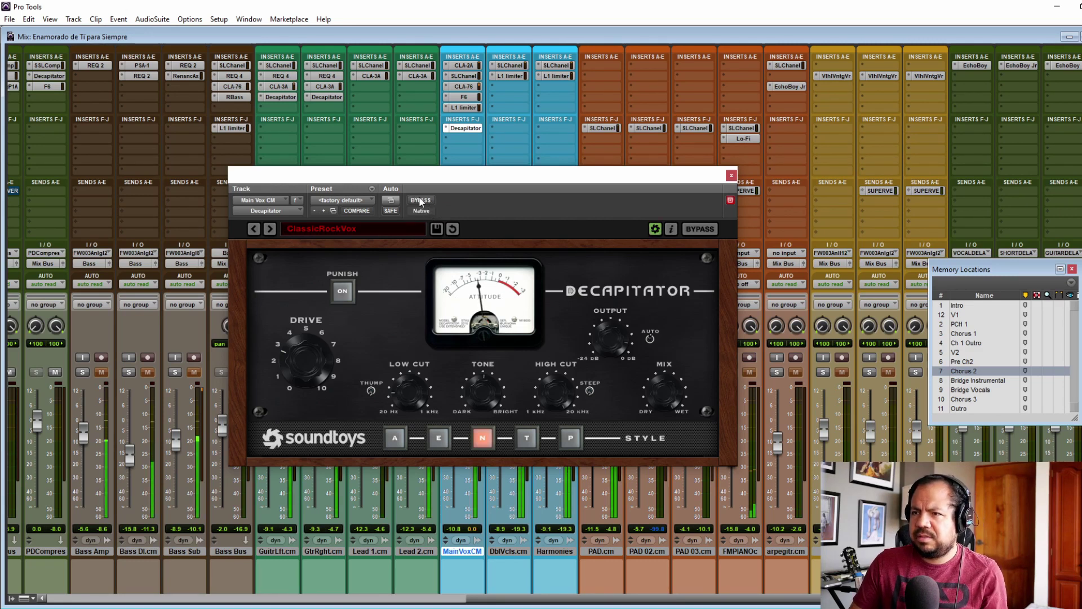
pyautogui.click(421, 200)
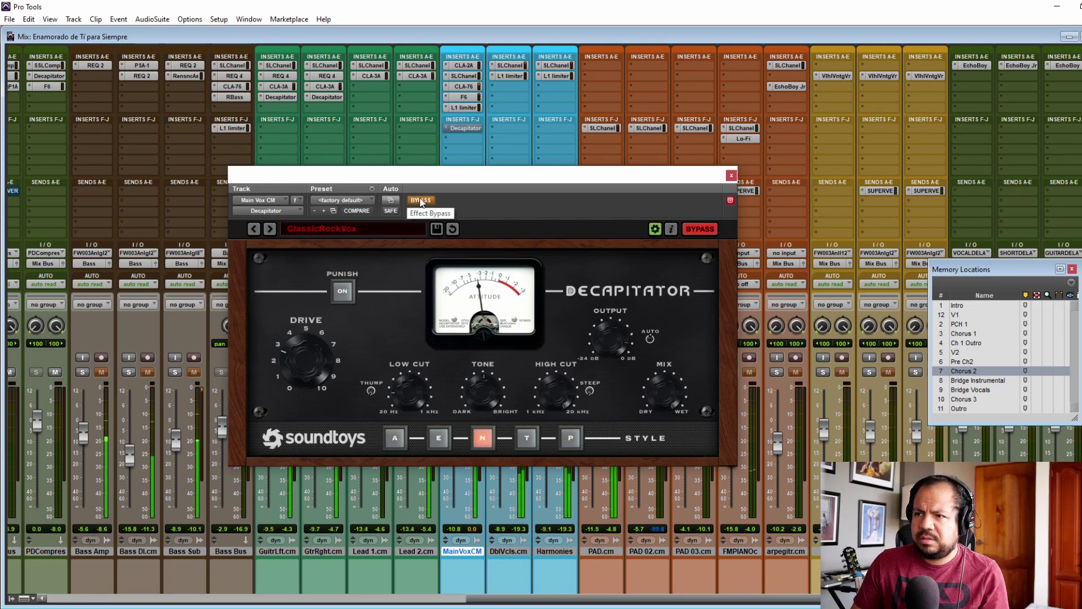
pyautogui.click(421, 200)
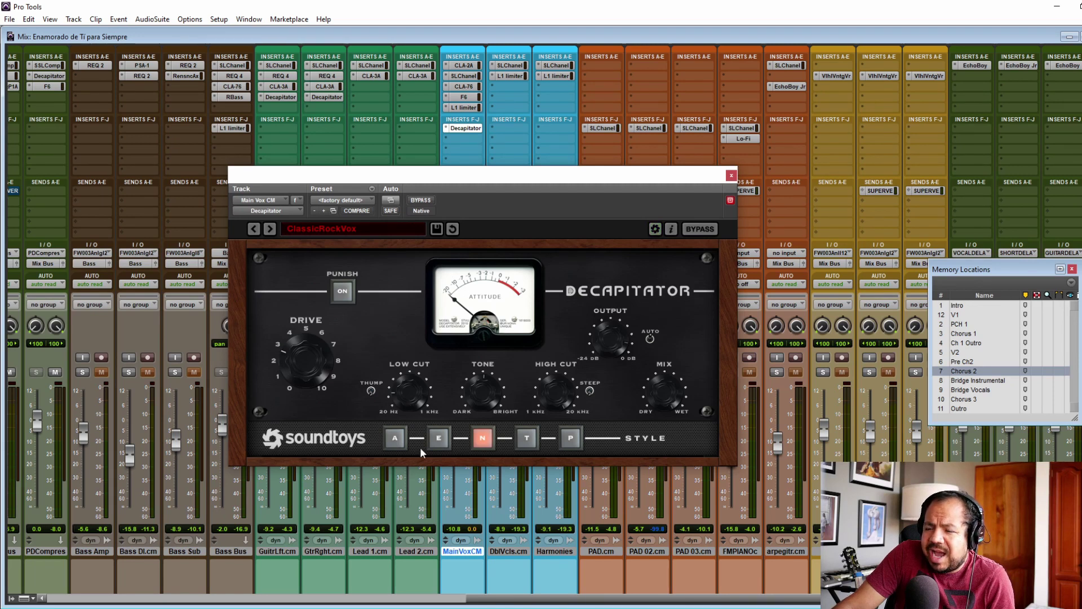
# Audition the Decapitator's E, N, T, P and A saturation styles, ending on N
pyautogui.click(438, 439)
pyautogui.click(481, 439)
pyautogui.click(527, 438)
pyautogui.click(570, 439)
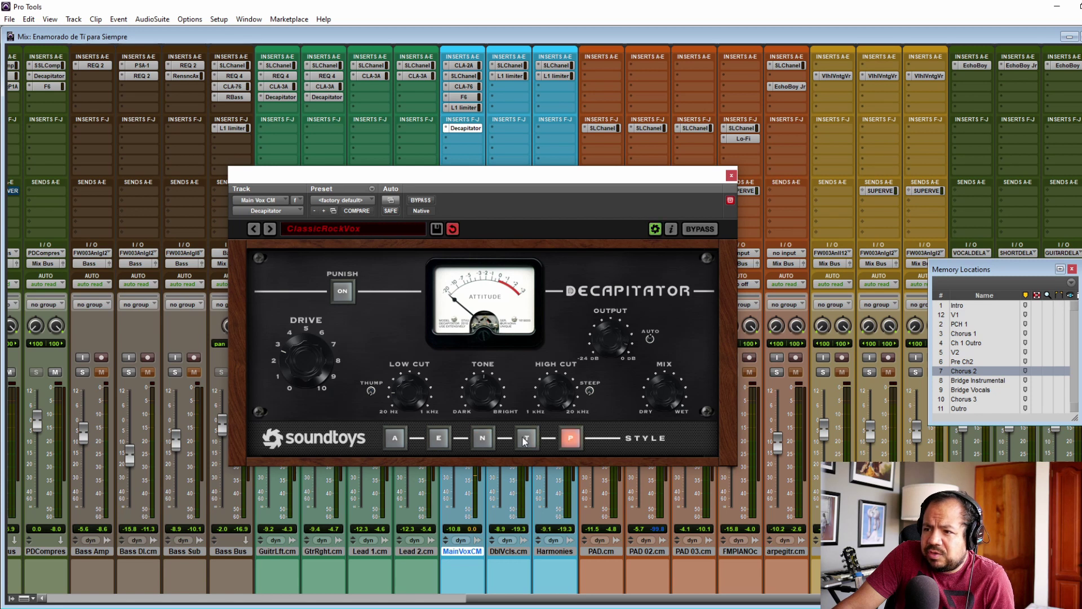
pyautogui.click(482, 438)
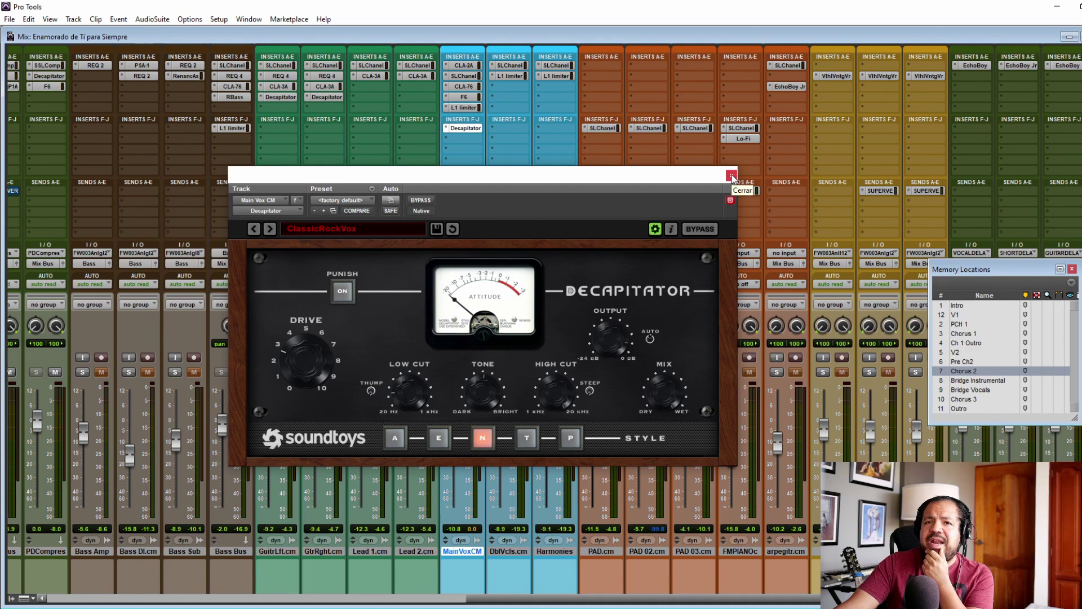
pyautogui.click(394, 438)
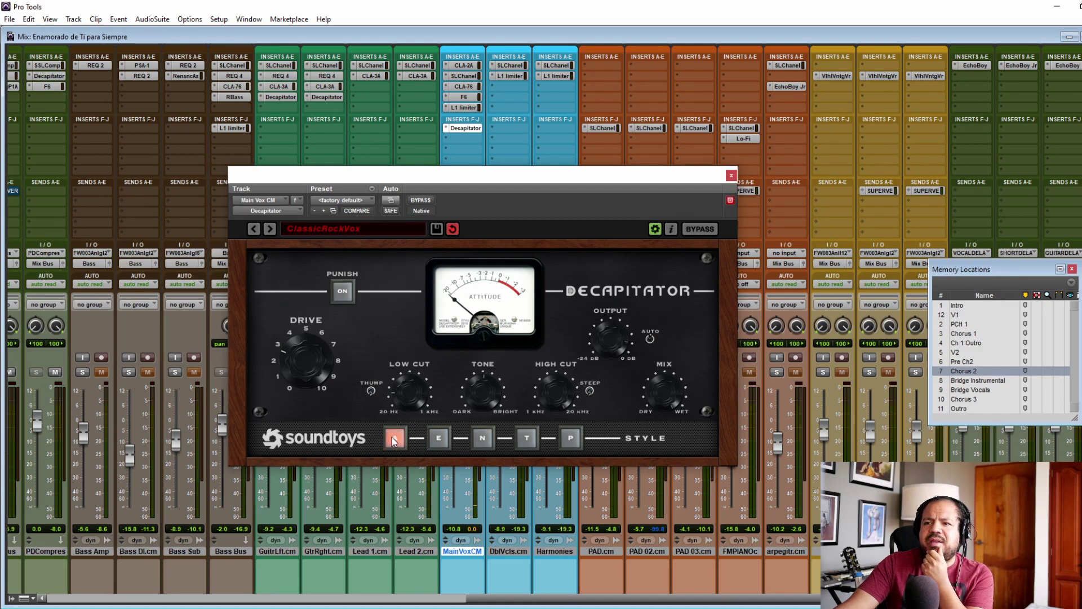
pyautogui.click(483, 438)
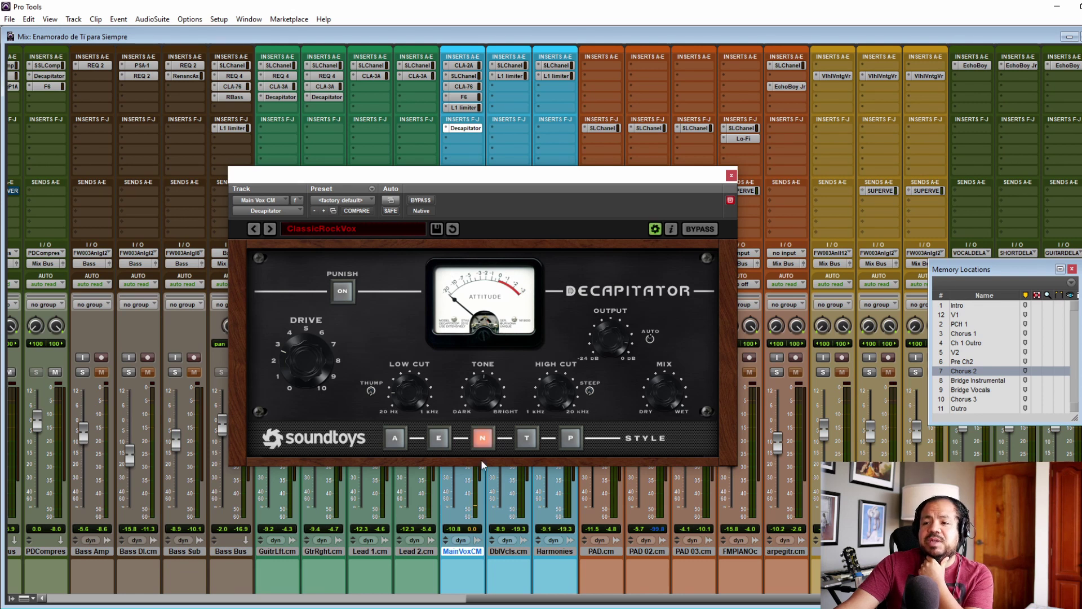
# Close the Decapitator, return to V2, and bring up SHORT DELAY's EchoBoy Jr. Classic Tape Slap (echo time 126.2)
pyautogui.click(731, 176)
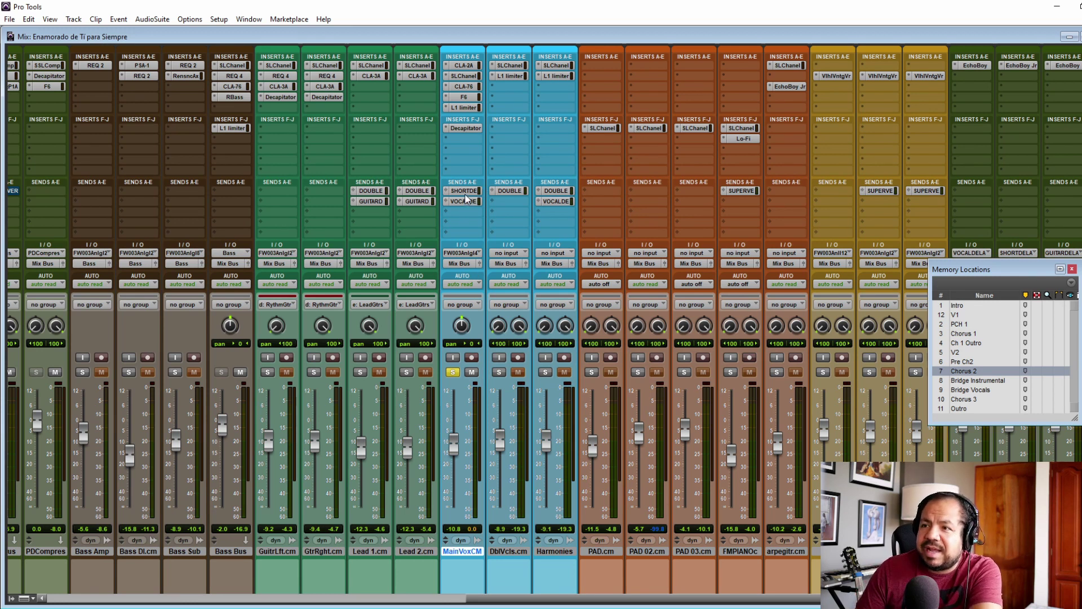
pyautogui.click(958, 352)
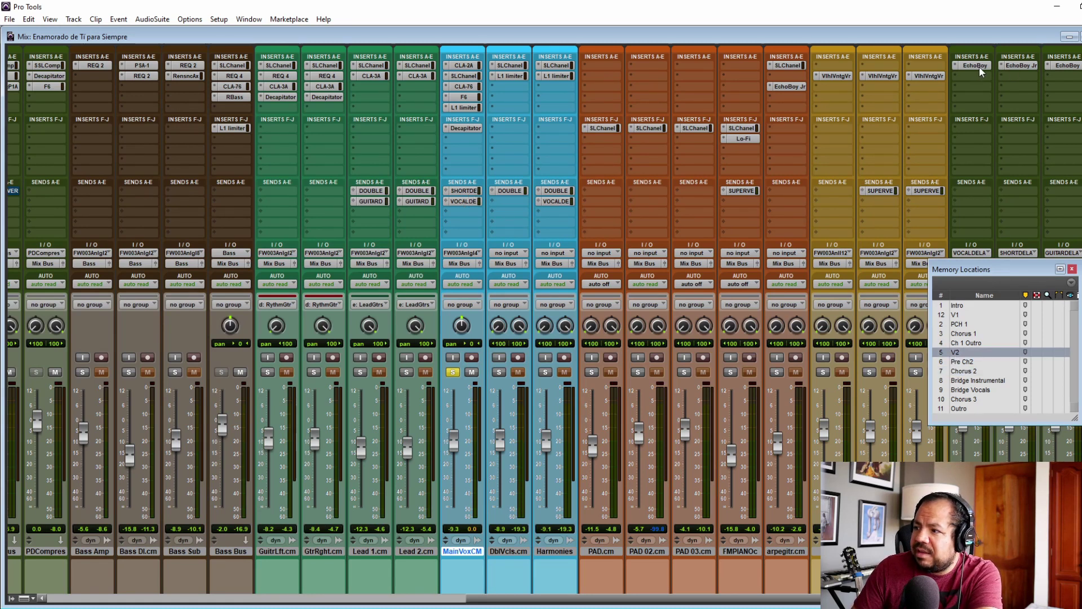
pyautogui.click(1006, 65)
pyautogui.moveTo(485, 177); pyautogui.dragTo(443, 260)
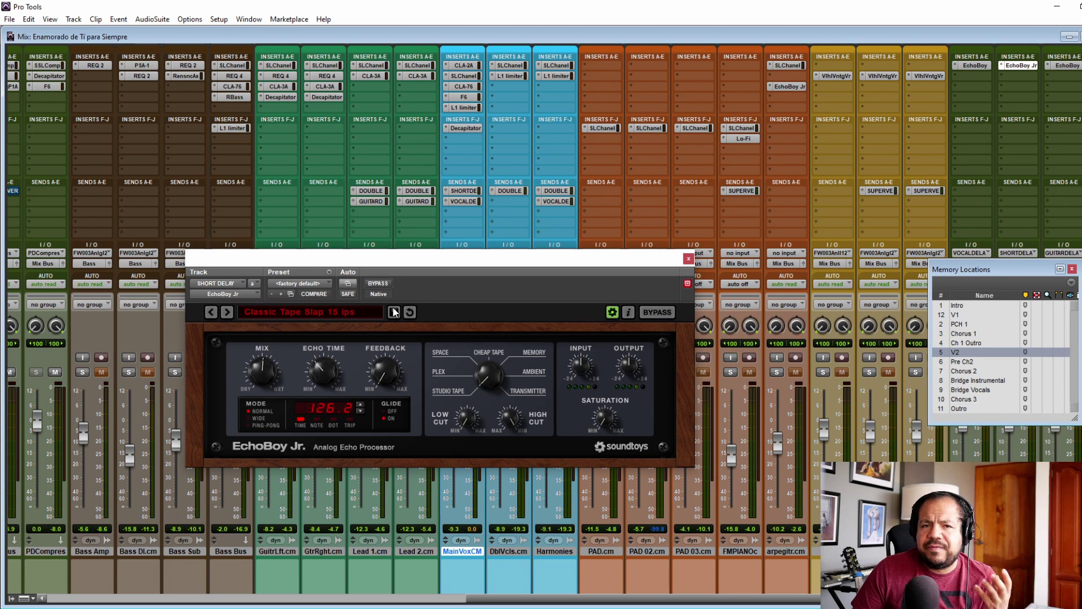
# Select the main vocal's VOCAL DELAY send
pyautogui.click(466, 202)
pyautogui.click(465, 201)
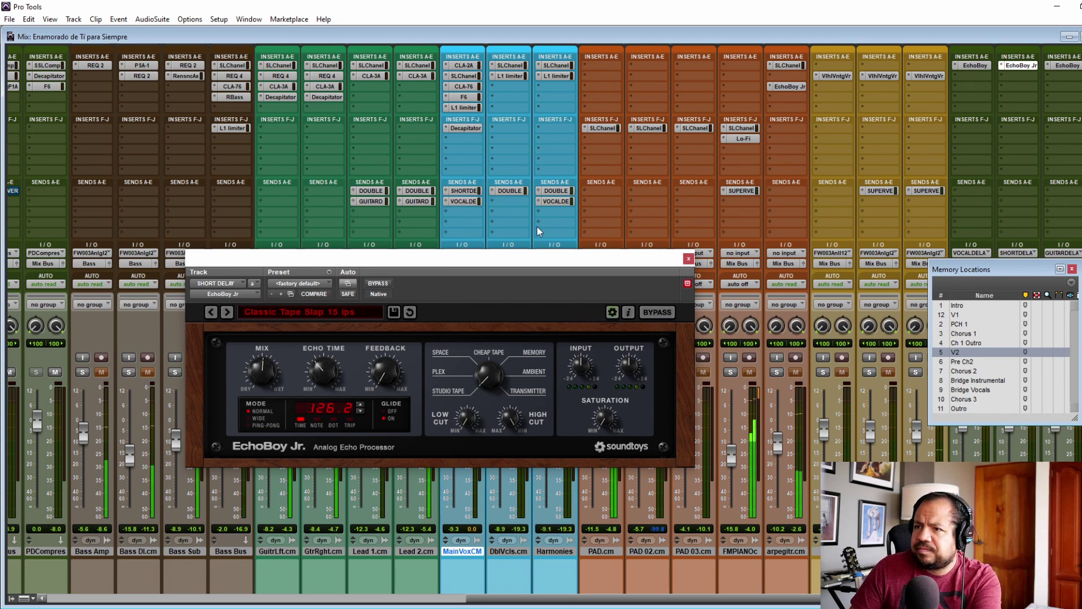
pyautogui.click(461, 204)
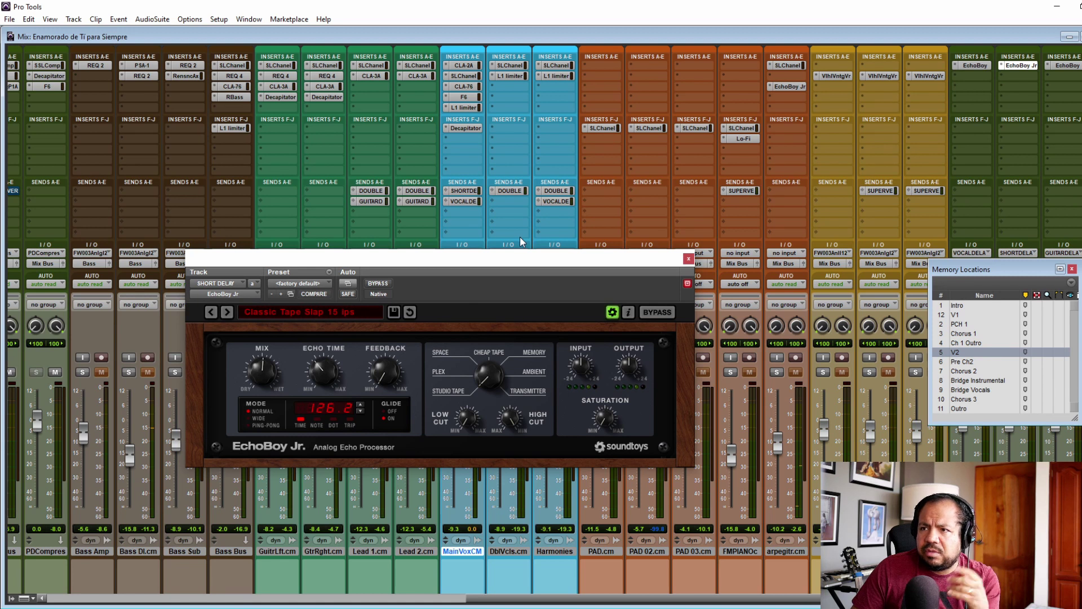
# Close EchoBoy Jr. and check the main vocal's VOCAL DELAY send level
pyautogui.click(689, 258)
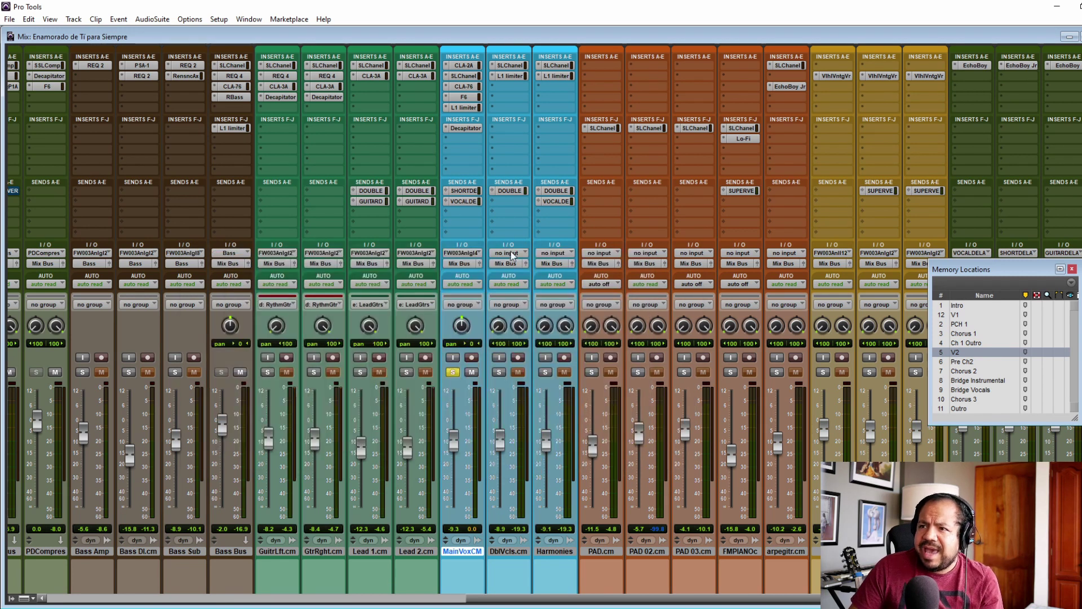
pyautogui.click(460, 204)
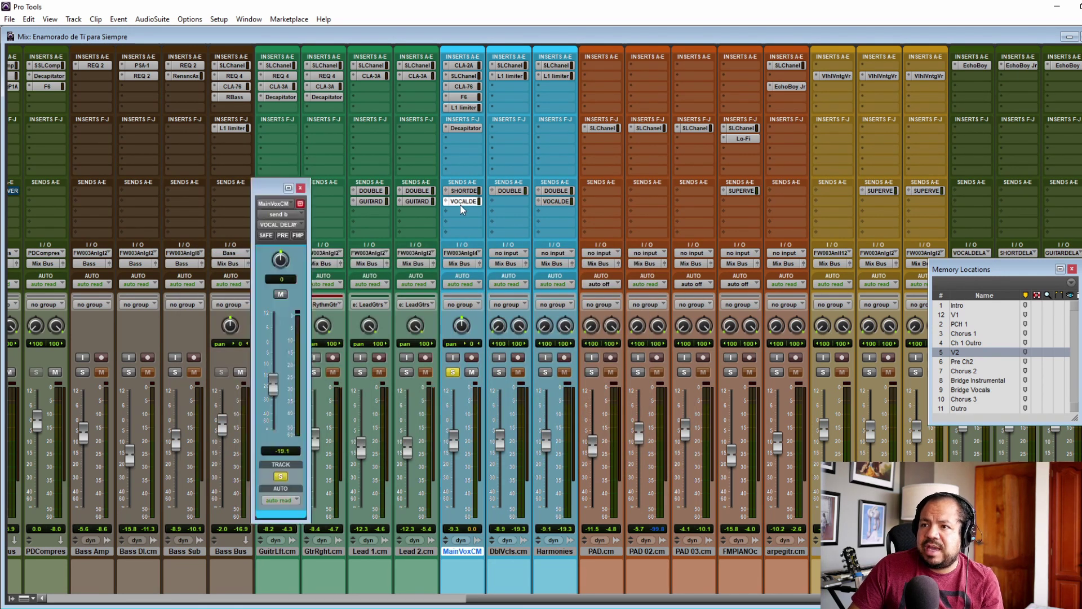
pyautogui.click(300, 188)
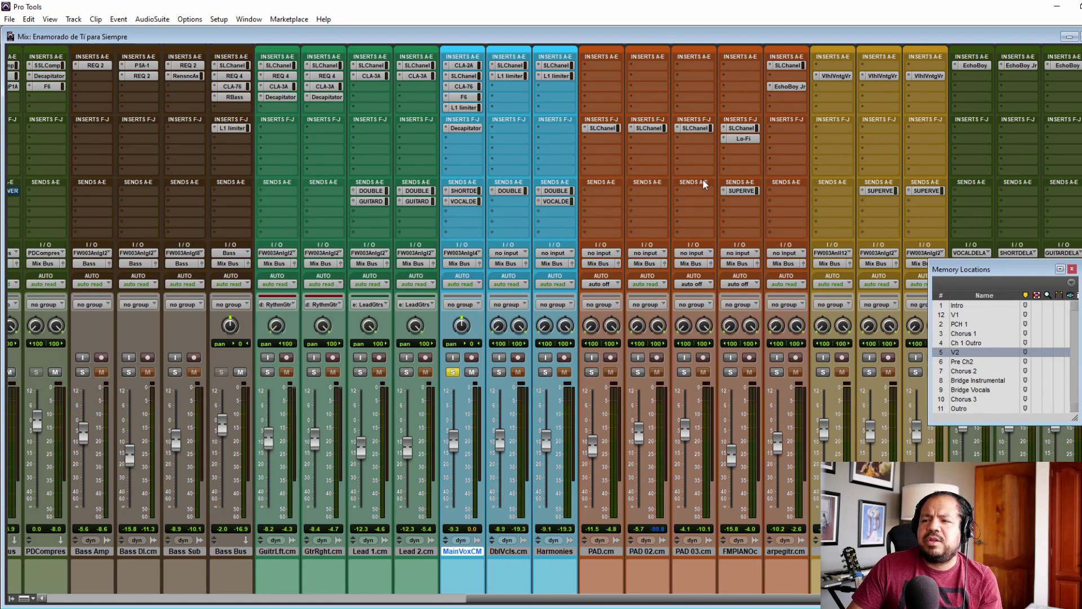
# Listen to the VOCAL DELAY track's EchoBoy ClassicAnalogDelay from Chorus 2, close it, and unsolo MainVoxCM
pyautogui.click(976, 64)
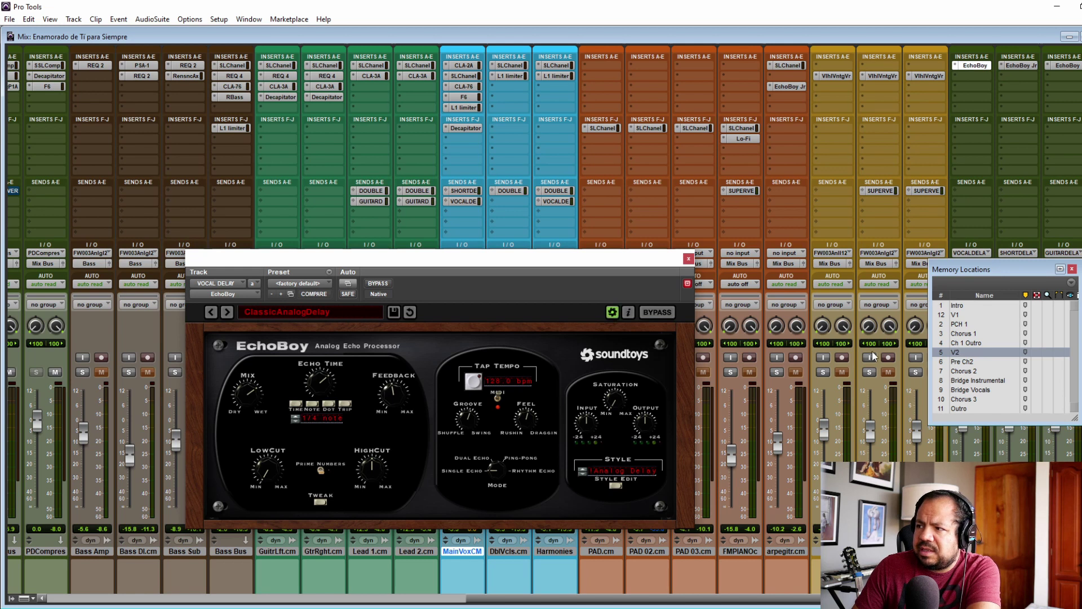
pyautogui.press('space')
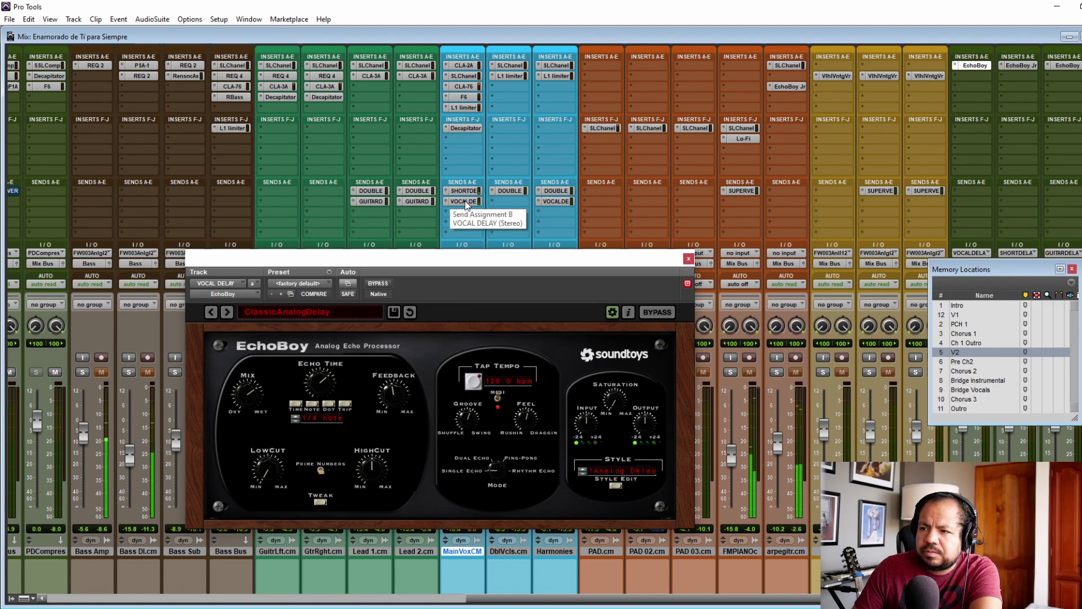
pyautogui.click(967, 371)
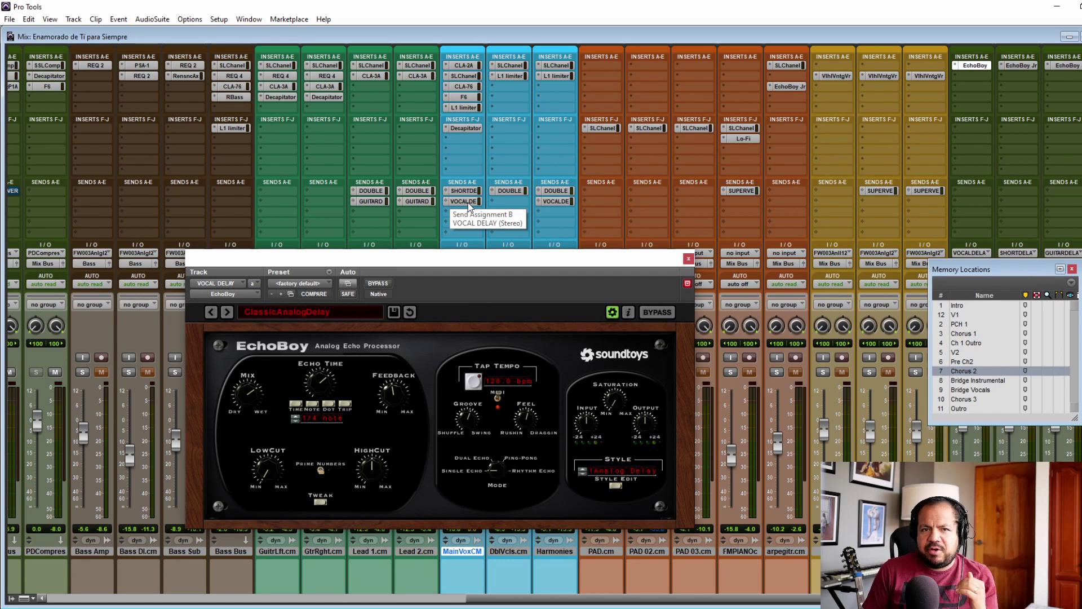
pyautogui.click(688, 258)
pyautogui.click(453, 372)
pyautogui.click(966, 353)
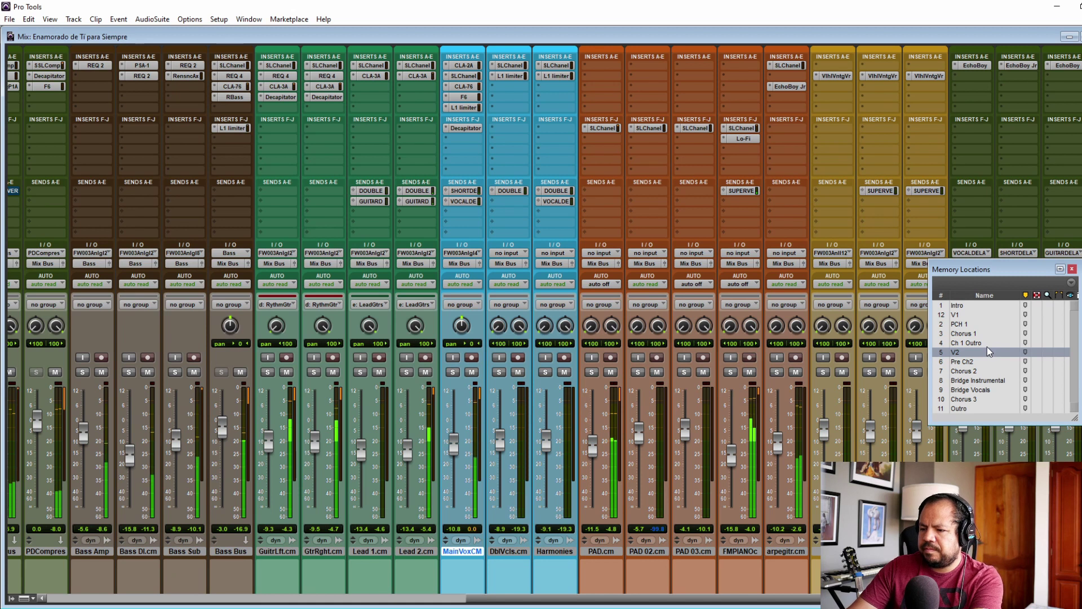
pyautogui.click(968, 371)
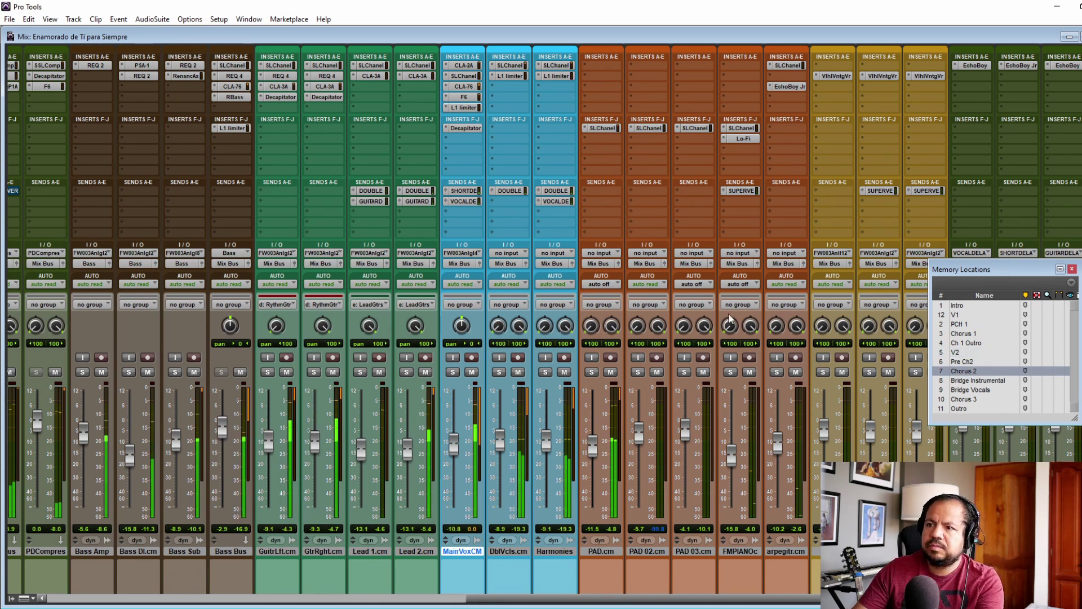
pyautogui.click(518, 372)
pyautogui.click(564, 372)
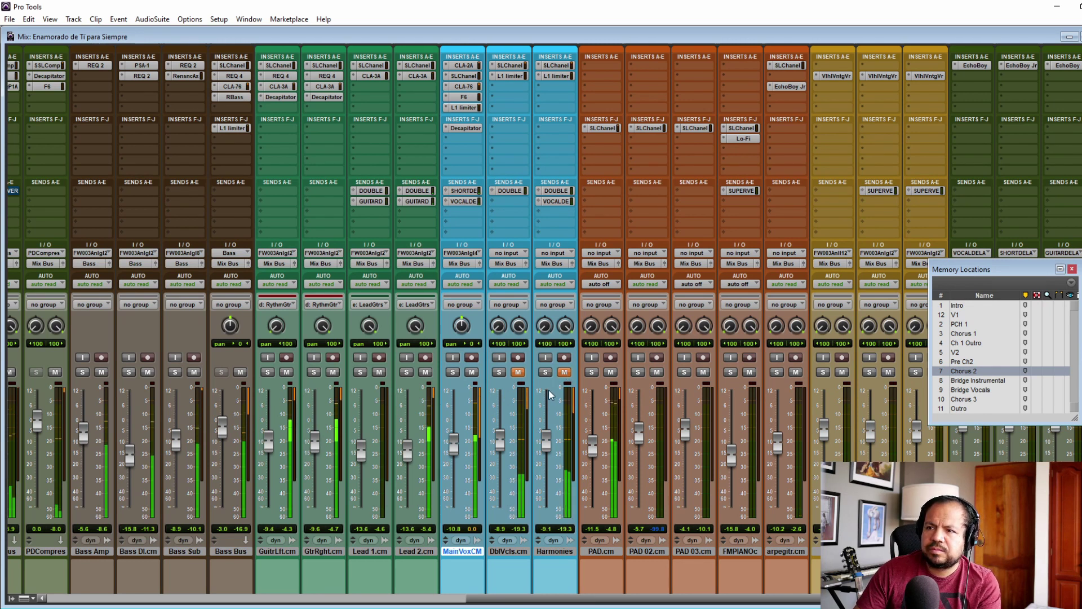
pyautogui.click(518, 372)
pyautogui.click(564, 372)
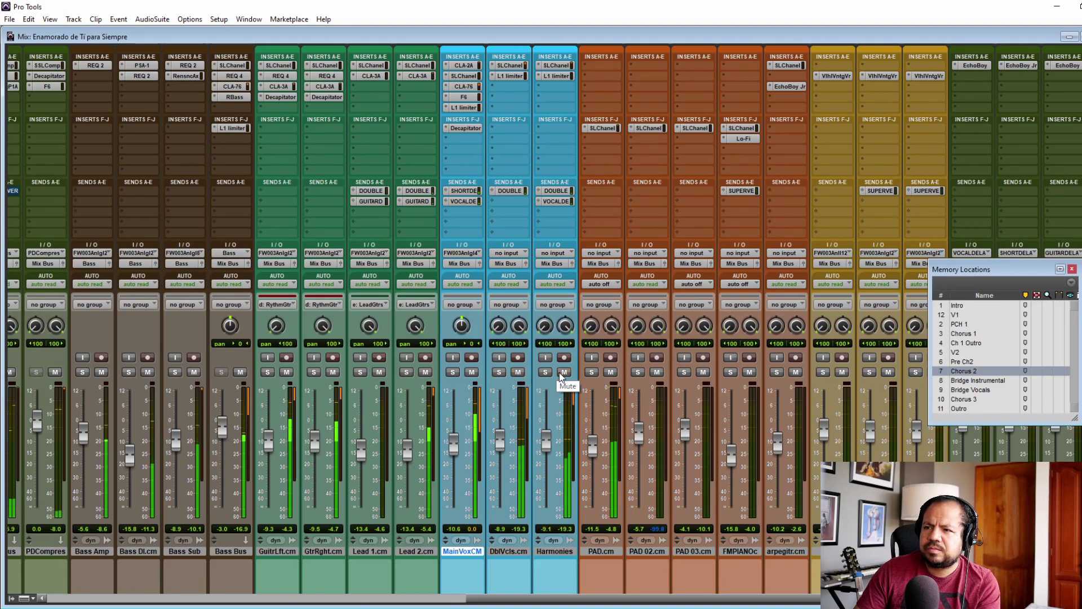